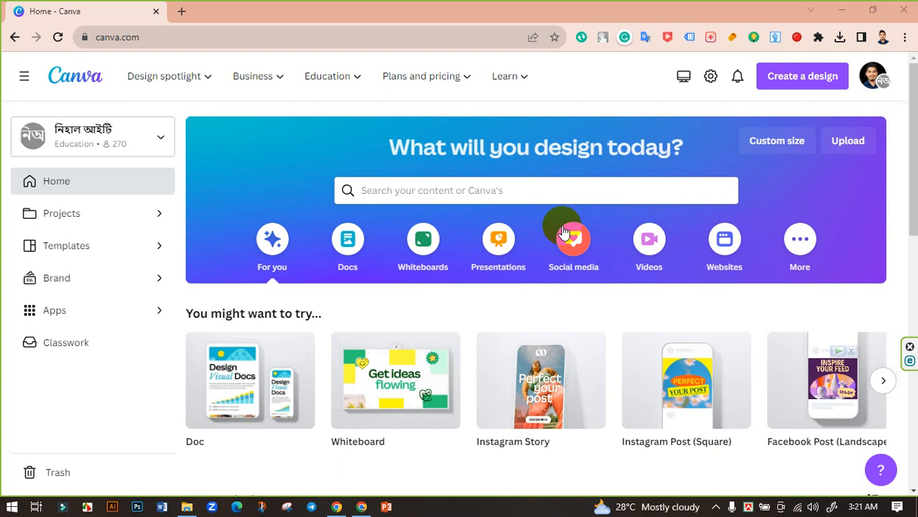
- Search the template library for "Watch Post"
{"action": "left_click", "coordinate": [404, 190]}
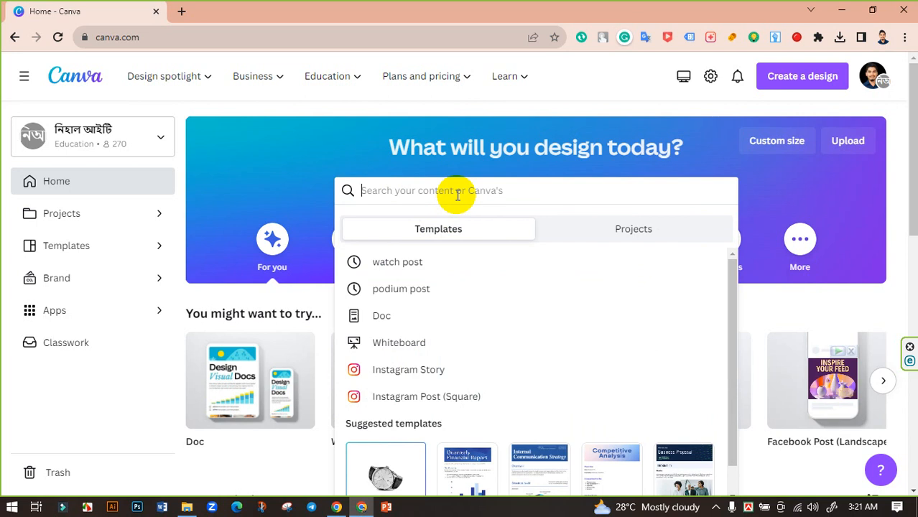
{"action": "type", "text": "Watch Post"}
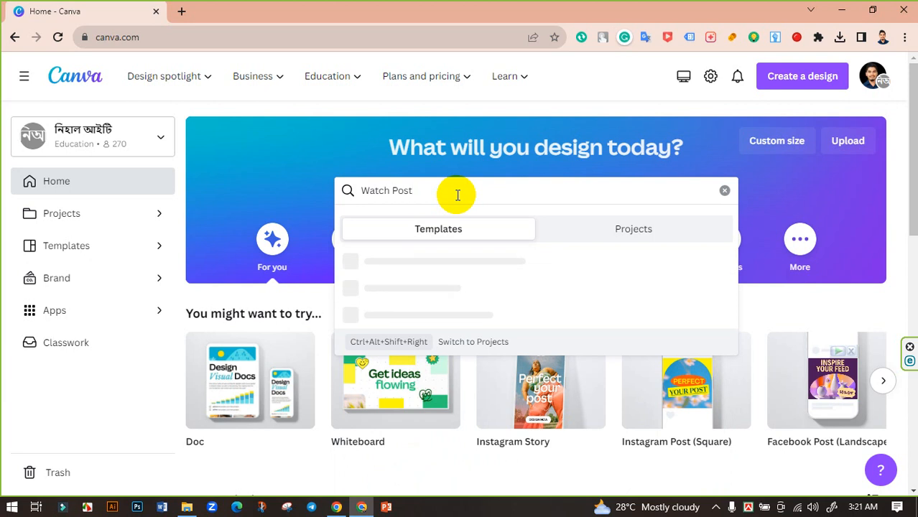
{"action": "key", "text": "Return"}
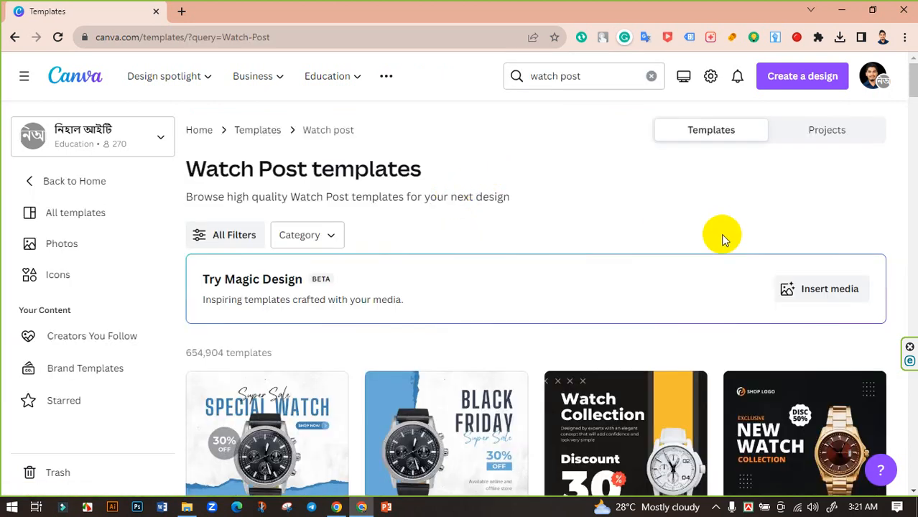
- Browse the watch post templates and compare their layouts to find a suitable design
{"action": "scroll", "coordinate": [722, 239], "scroll_direction": "down", "scroll_amount": 15}
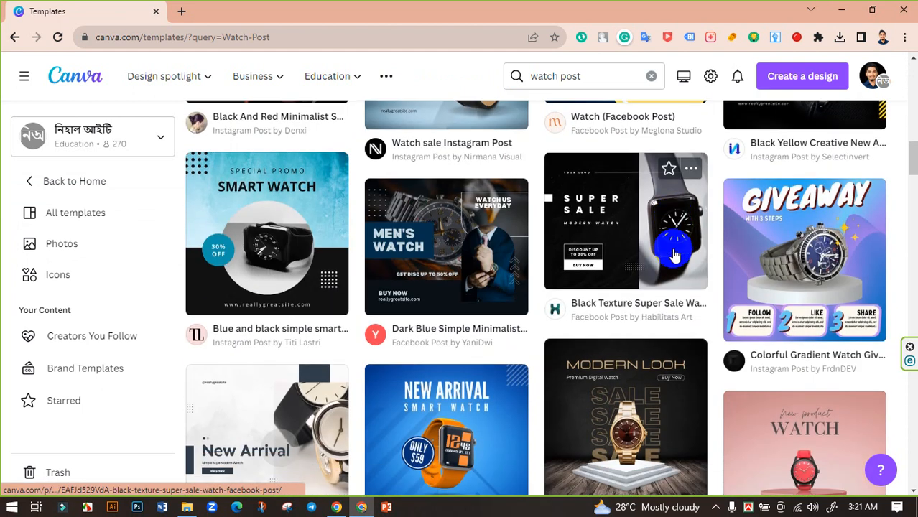
{"action": "scroll", "coordinate": [673, 255], "scroll_direction": "down", "scroll_amount": 15}
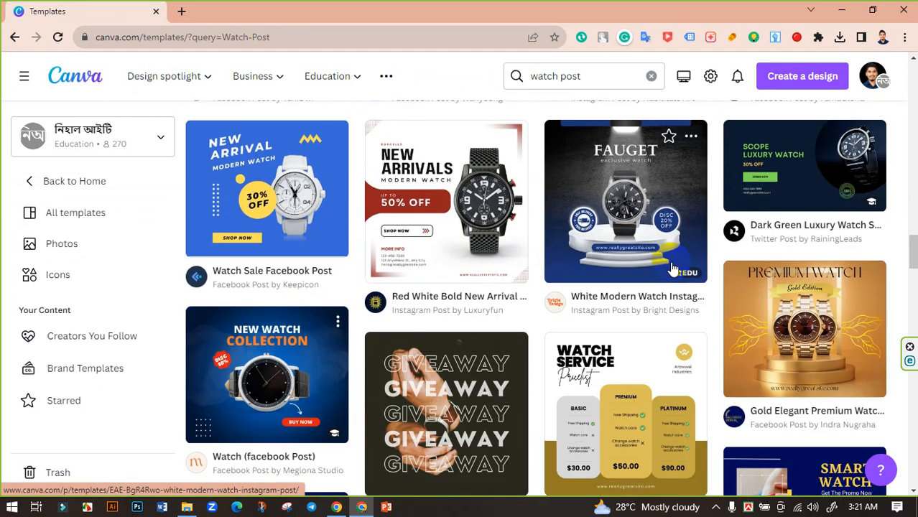
{"action": "scroll", "coordinate": [673, 266], "scroll_direction": "down", "scroll_amount": 3}
{"action": "scroll", "coordinate": [711, 313], "scroll_direction": "up", "scroll_amount": 3}
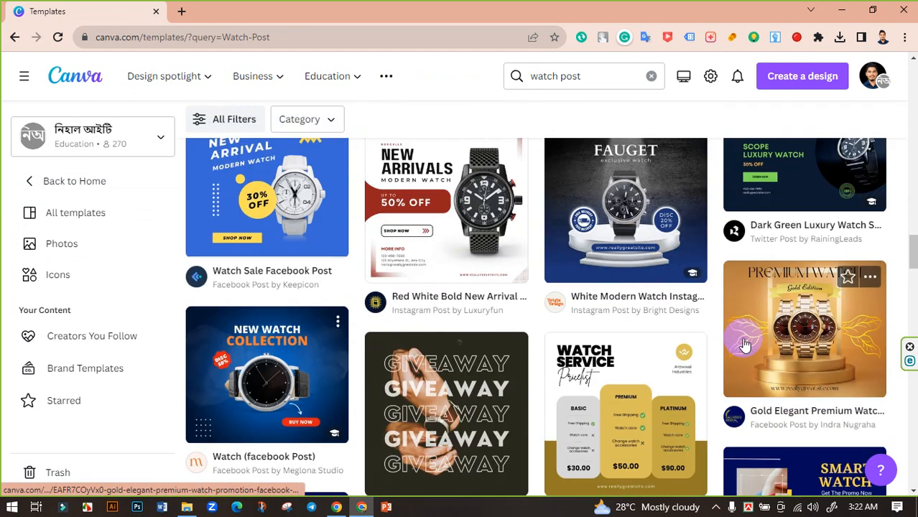
{"action": "scroll", "coordinate": [785, 346], "scroll_direction": "down", "scroll_amount": 3}
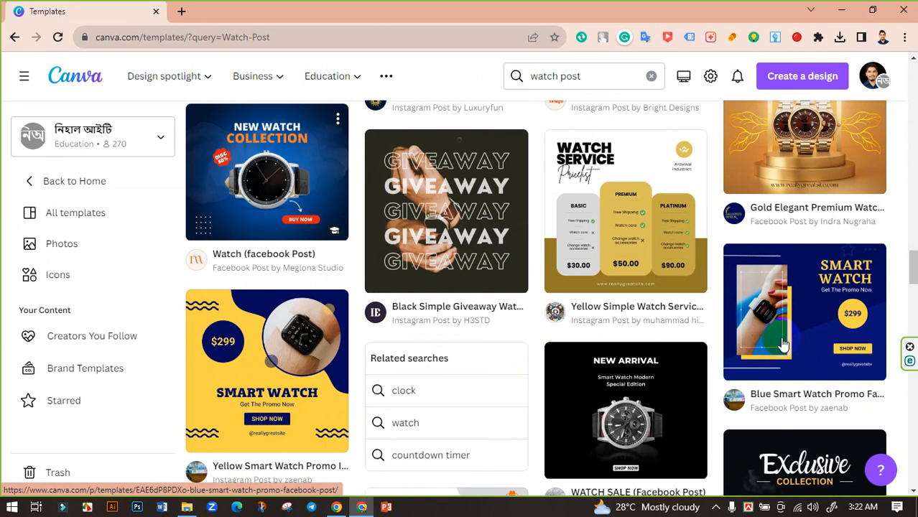
{"action": "scroll", "coordinate": [784, 346], "scroll_direction": "up", "scroll_amount": 2}
{"action": "scroll", "coordinate": [622, 248], "scroll_direction": "down", "scroll_amount": 6}
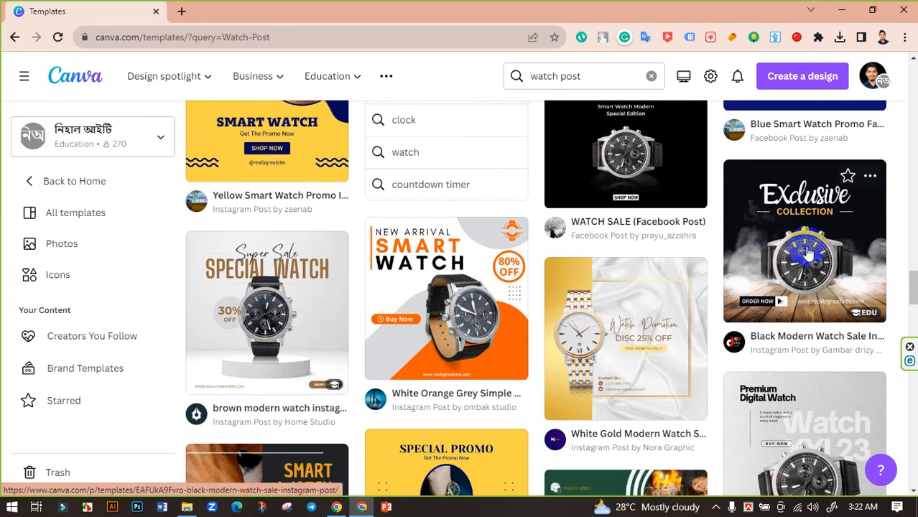
{"action": "scroll", "coordinate": [718, 266], "scroll_direction": "down", "scroll_amount": 2}
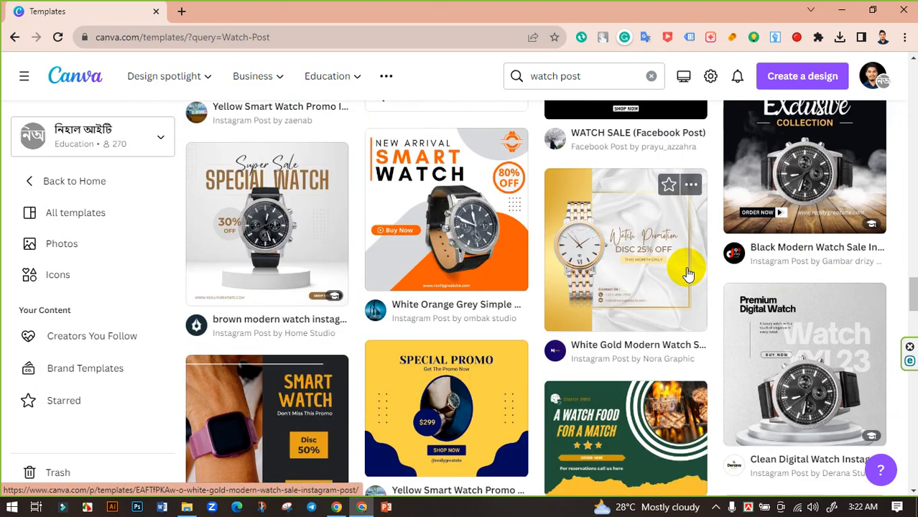
{"action": "scroll", "coordinate": [762, 219], "scroll_direction": "up", "scroll_amount": 2}
{"action": "scroll", "coordinate": [619, 293], "scroll_direction": "down", "scroll_amount": 4}
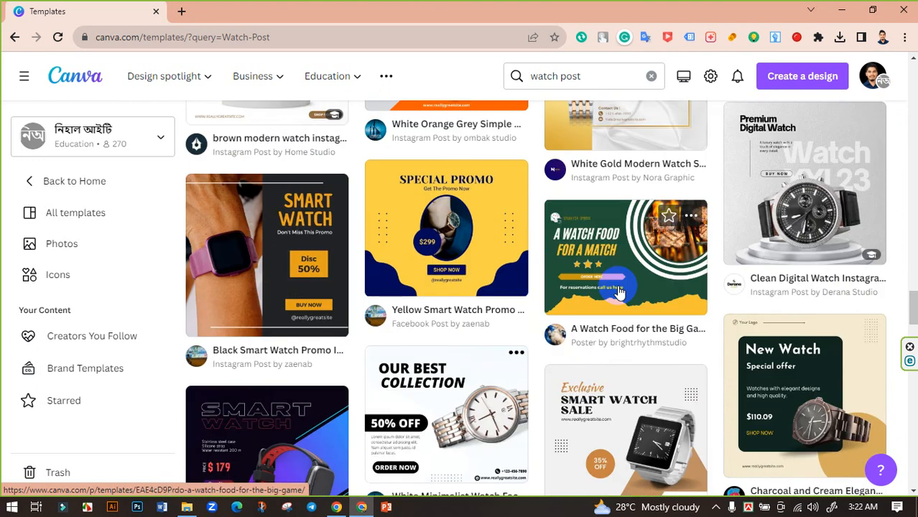
{"action": "scroll", "coordinate": [619, 292], "scroll_direction": "down", "scroll_amount": 7}
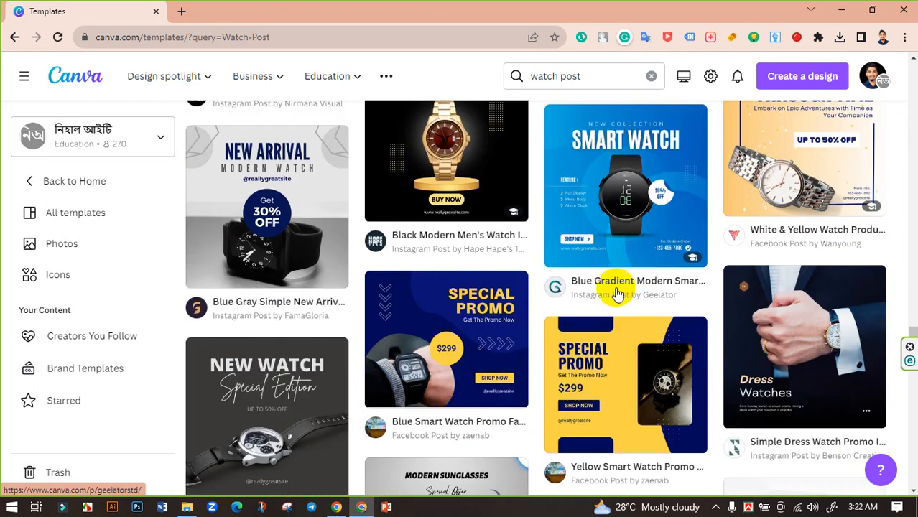
{"action": "scroll", "coordinate": [618, 295], "scroll_direction": "down", "scroll_amount": 5}
{"action": "scroll", "coordinate": [611, 297], "scroll_direction": "up", "scroll_amount": 4}
{"action": "scroll", "coordinate": [614, 289], "scroll_direction": "down", "scroll_amount": 1}
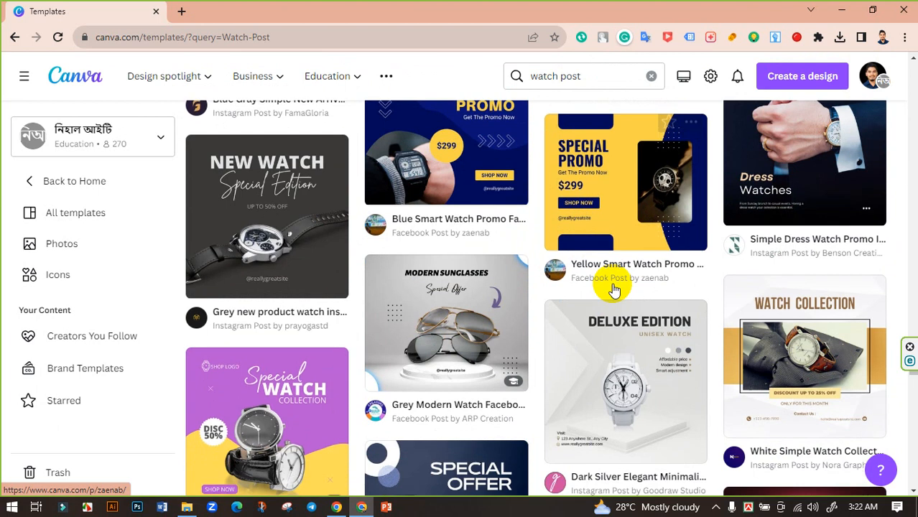
{"action": "scroll", "coordinate": [531, 277], "scroll_direction": "down", "scroll_amount": 1}
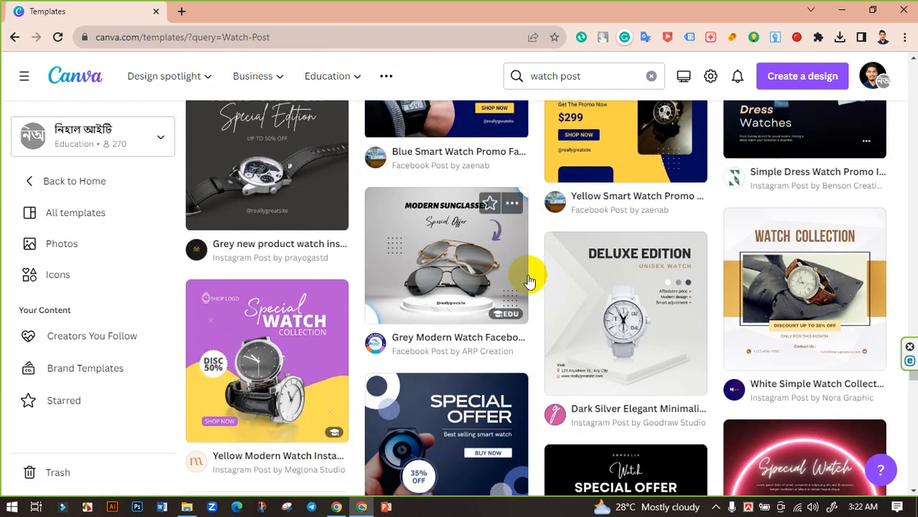
{"action": "scroll", "coordinate": [568, 287], "scroll_direction": "down", "scroll_amount": 2}
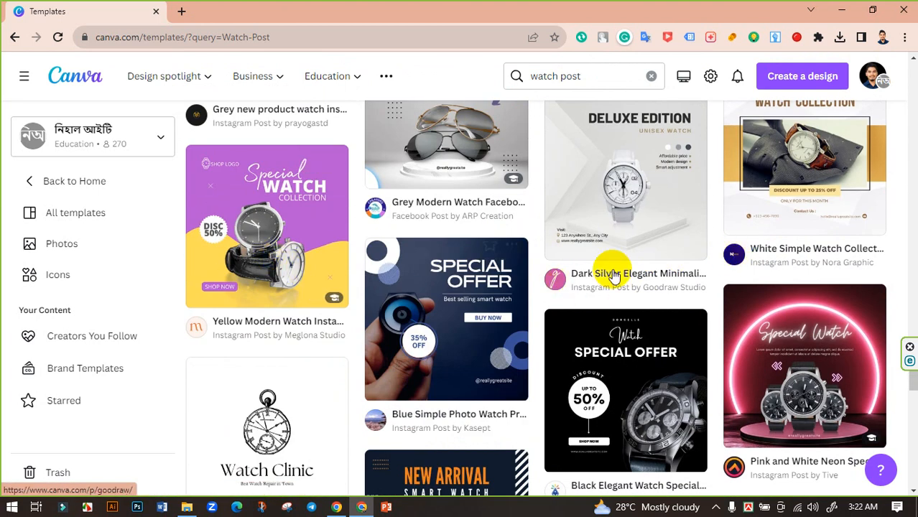
{"action": "scroll", "coordinate": [641, 276], "scroll_direction": "down", "scroll_amount": 3}
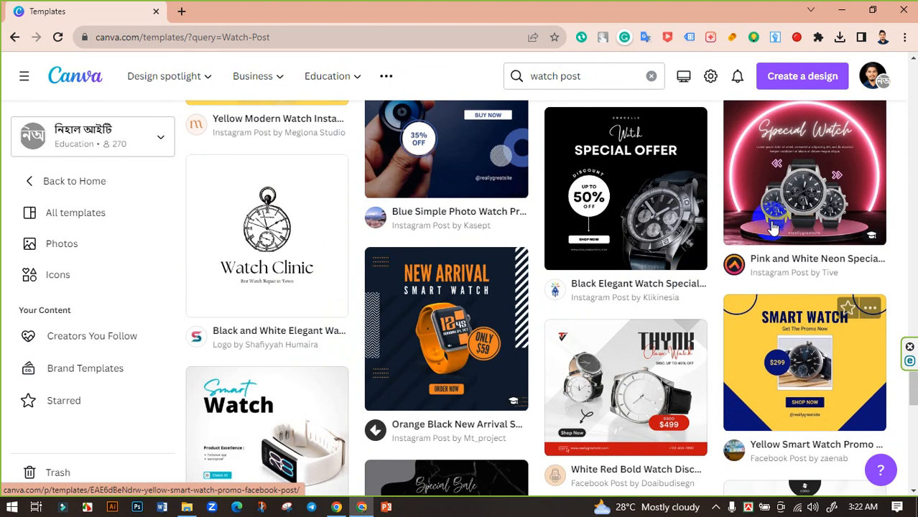
{"action": "scroll", "coordinate": [711, 262], "scroll_direction": "up", "scroll_amount": 1}
{"action": "scroll", "coordinate": [711, 260], "scroll_direction": "down", "scroll_amount": 3}
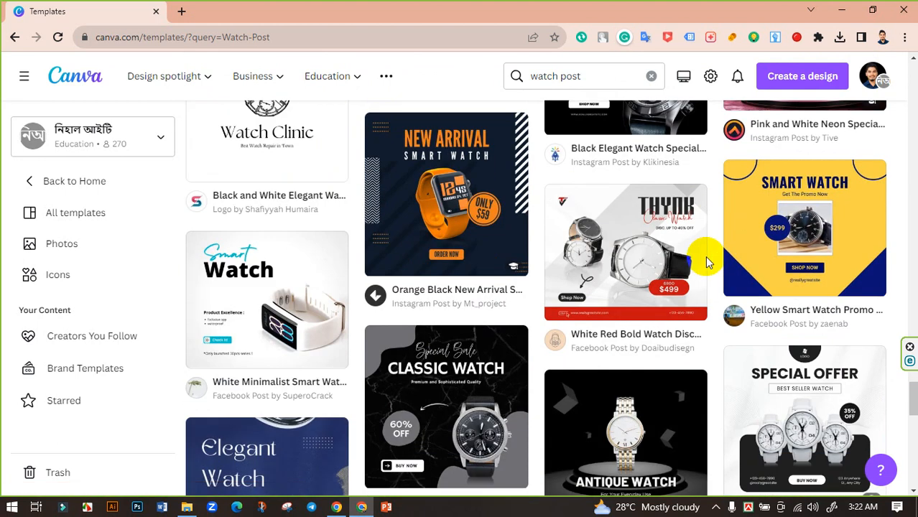
{"action": "scroll", "coordinate": [467, 244], "scroll_direction": "down", "scroll_amount": 4}
{"action": "scroll", "coordinate": [646, 269], "scroll_direction": "down", "scroll_amount": 6}
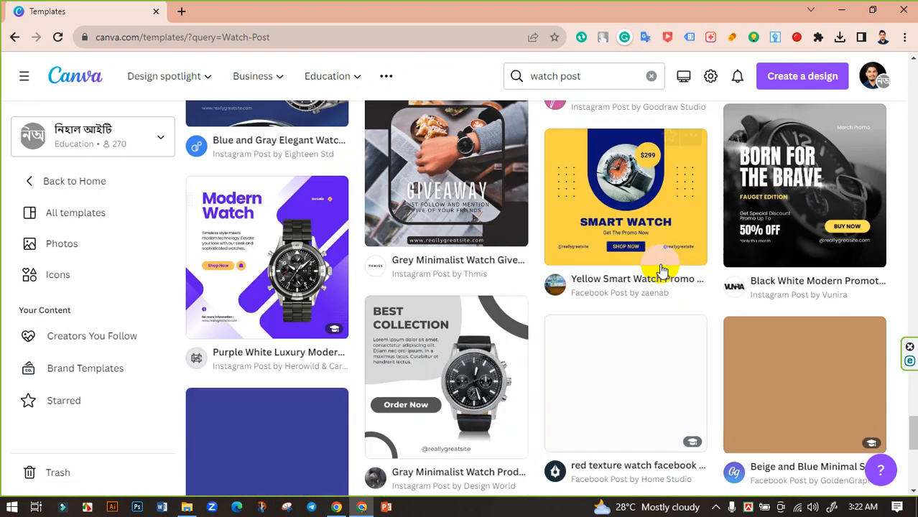
{"action": "scroll", "coordinate": [657, 274], "scroll_direction": "up", "scroll_amount": 6}
{"action": "scroll", "coordinate": [653, 276], "scroll_direction": "down", "scroll_amount": 6}
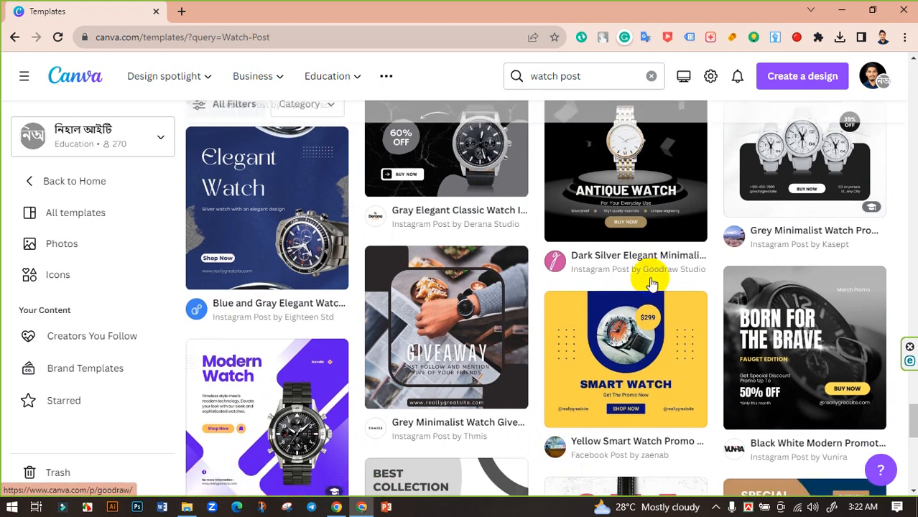
- Choose the Purple White Luxury Modern Watch Instagram Post template and open it for customizing
{"action": "scroll", "coordinate": [651, 280], "scroll_direction": "up", "scroll_amount": 2}
{"action": "scroll", "coordinate": [651, 280], "scroll_direction": "up", "scroll_amount": 1}
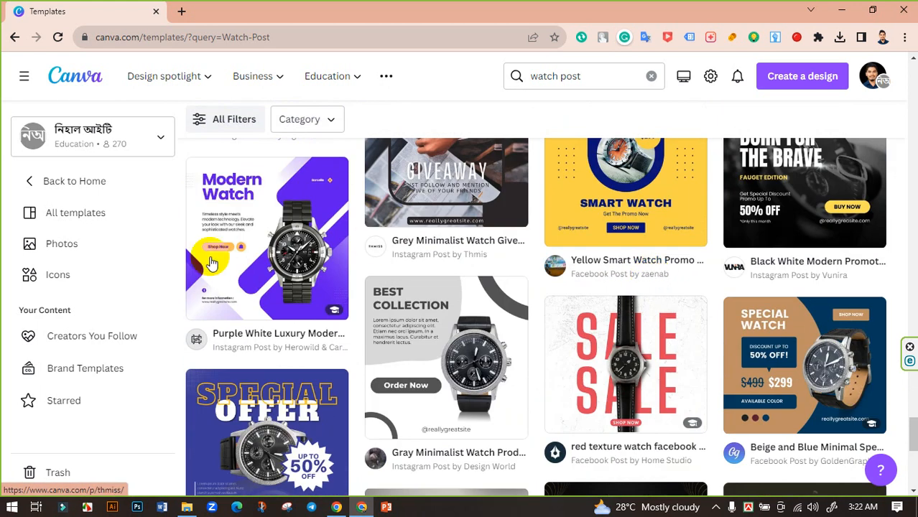
{"action": "left_click", "coordinate": [282, 263]}
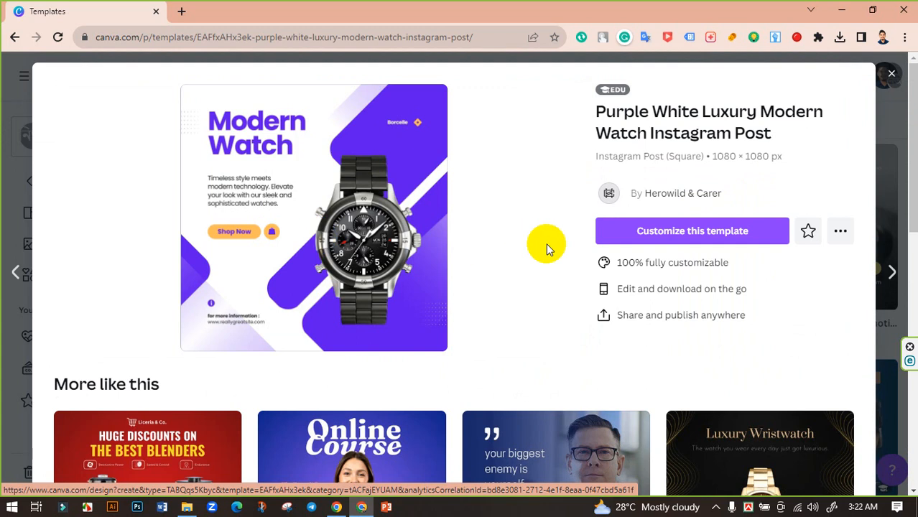
{"action": "left_click", "coordinate": [671, 232]}
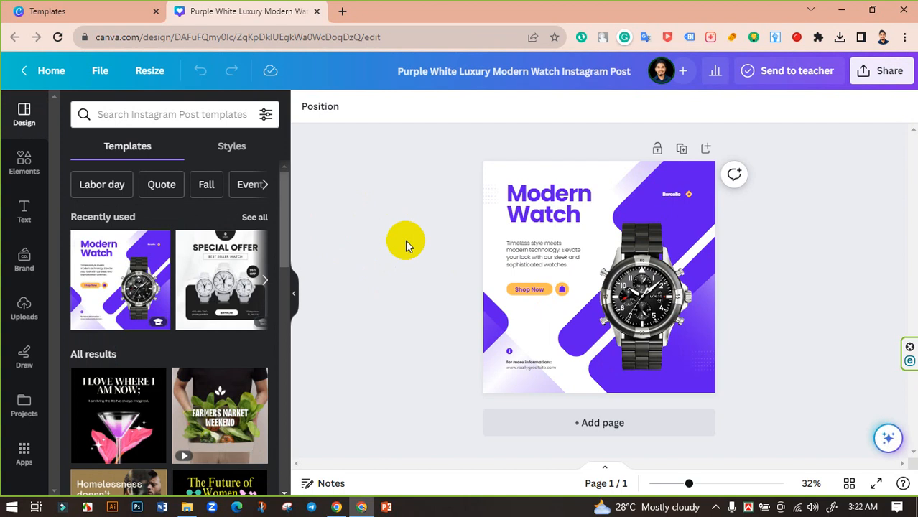
- Delete the black watch photo and the Borcelle brand mark from the design
{"action": "mouse_move", "coordinate": [689, 483]}
{"action": "left_mouse_down"}
{"action": "mouse_move", "coordinate": [710, 482]}
{"action": "mouse_move", "coordinate": [692, 483]}
{"action": "left_mouse_up"}
{"action": "left_click", "coordinate": [647, 308]}
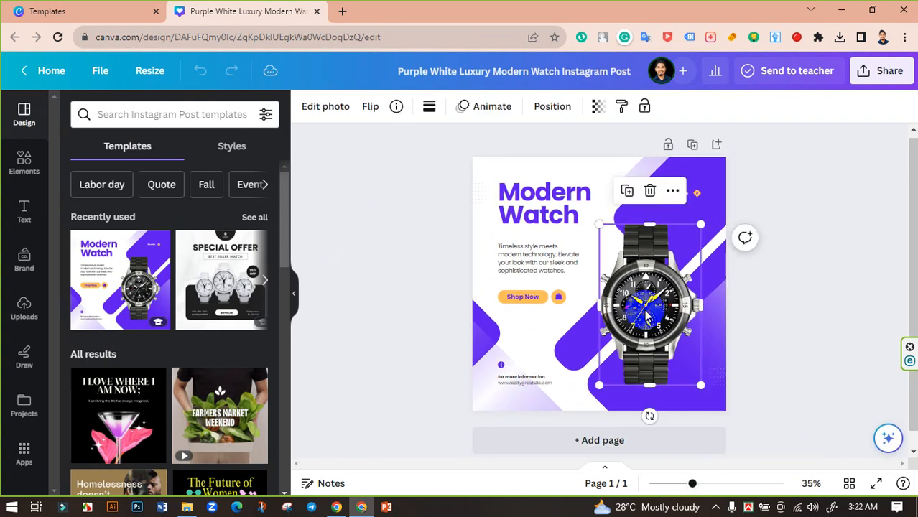
{"action": "left_click", "coordinate": [650, 192]}
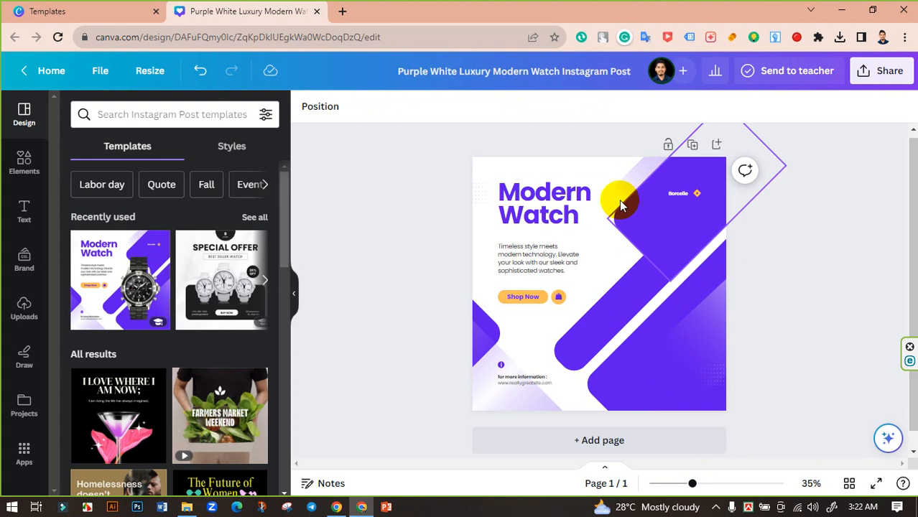
{"action": "left_click", "coordinate": [679, 202]}
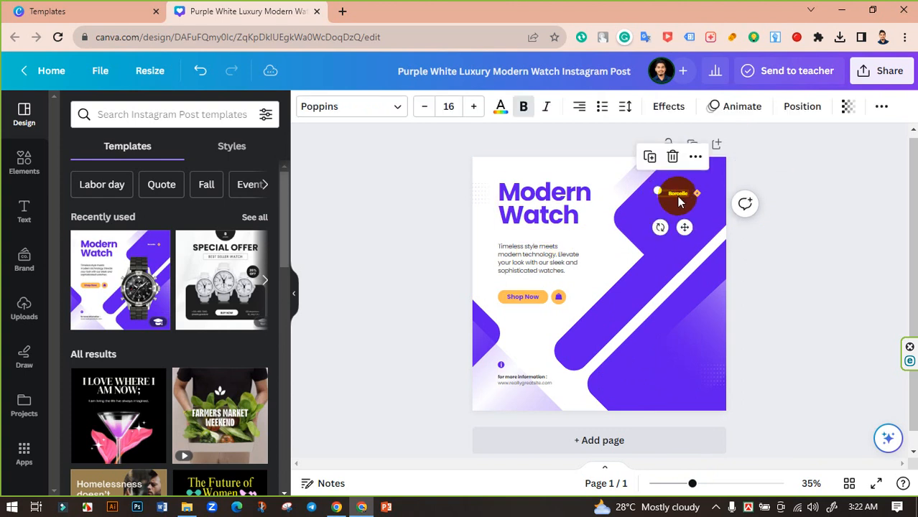
{"action": "key", "text": "Delete"}
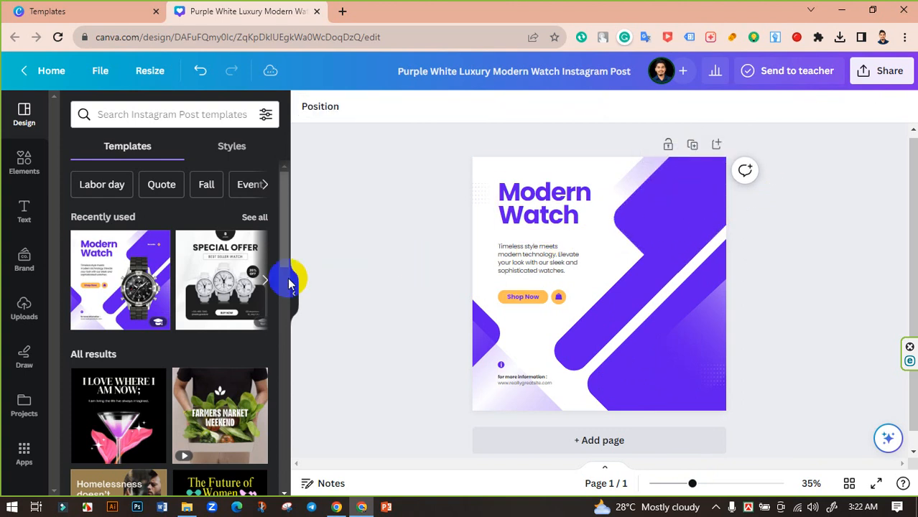
- Upload pngegg (4).png from the Downloads folder and add the blue watch image to the page
{"action": "left_click", "coordinate": [26, 307]}
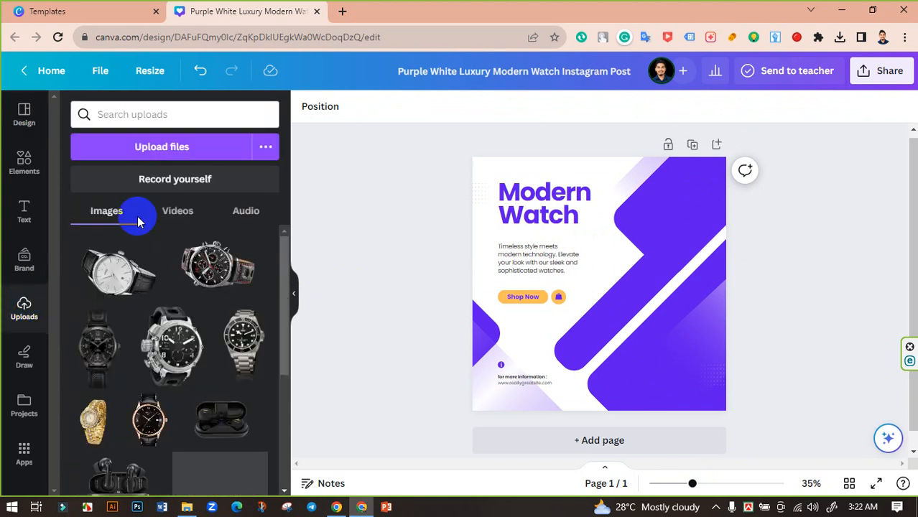
{"action": "left_click", "coordinate": [162, 146]}
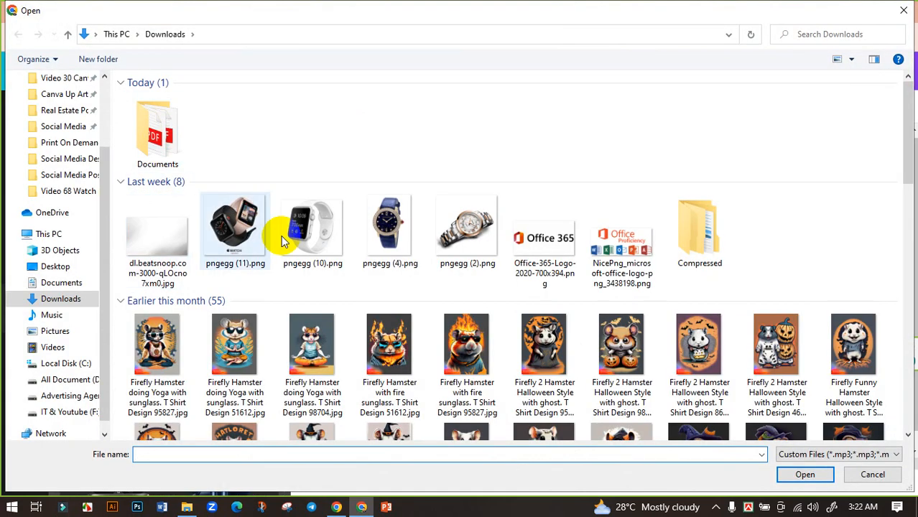
{"action": "left_click", "coordinate": [390, 227]}
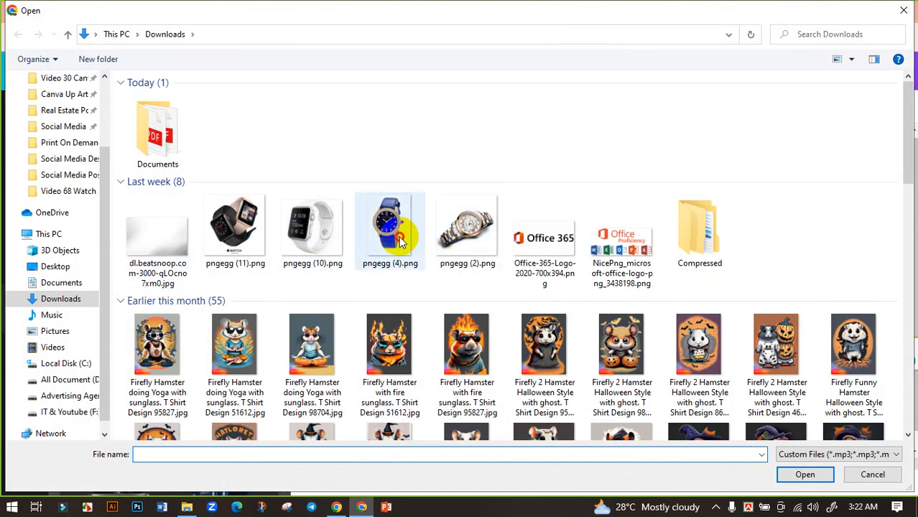
{"action": "left_click", "coordinate": [791, 474]}
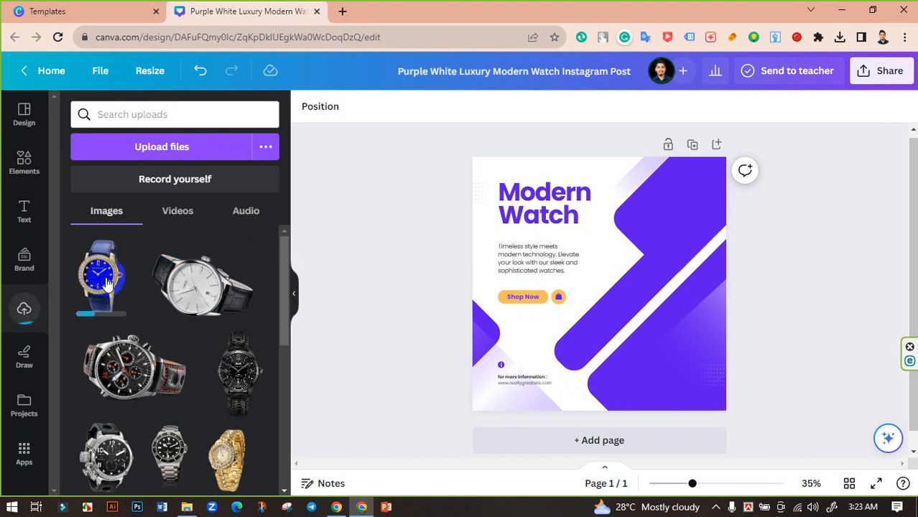
{"action": "left_click", "coordinate": [105, 282]}
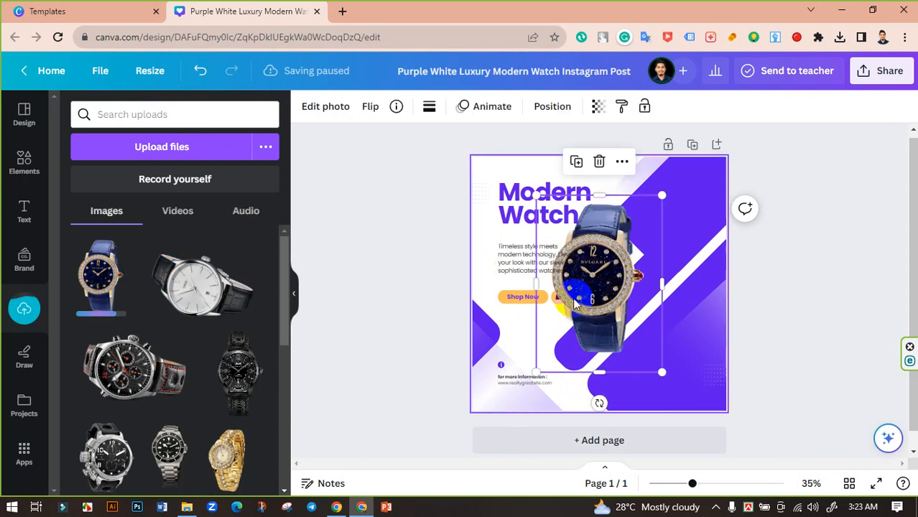
- Enlarge the blue watch and position it over the purple shapes beside the text, within the page height
{"action": "left_click_drag", "start_coordinate": [597, 302], "coordinate": [617, 308]}
{"action": "left_click_drag", "start_coordinate": [680, 376], "coordinate": [730, 443]}
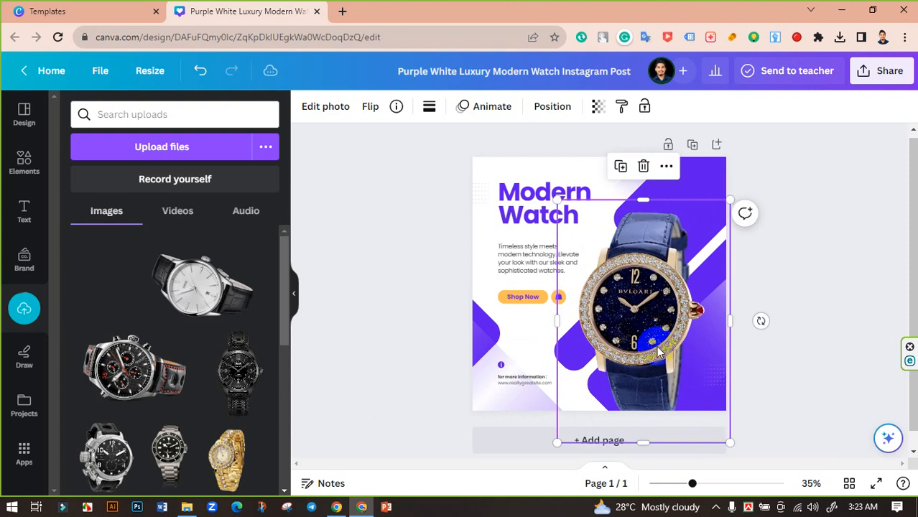
{"action": "left_click_drag", "start_coordinate": [656, 346], "coordinate": [667, 323]}
{"action": "left_click_drag", "start_coordinate": [560, 178], "coordinate": [571, 197]}
{"action": "left_click_drag", "start_coordinate": [647, 293], "coordinate": [641, 282]}
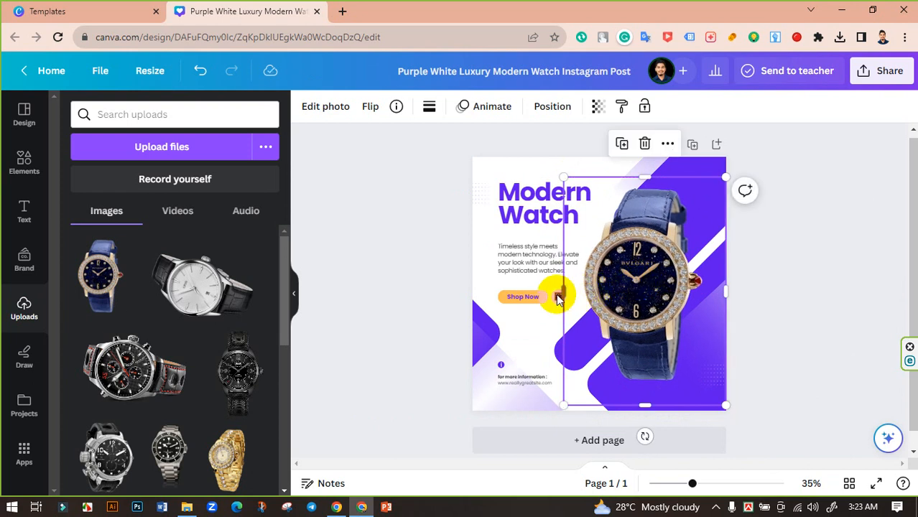
- Crop the empty margins at the sides and bottom of the blue watch image, then deselect it
{"action": "left_click_drag", "start_coordinate": [564, 294], "coordinate": [580, 289]}
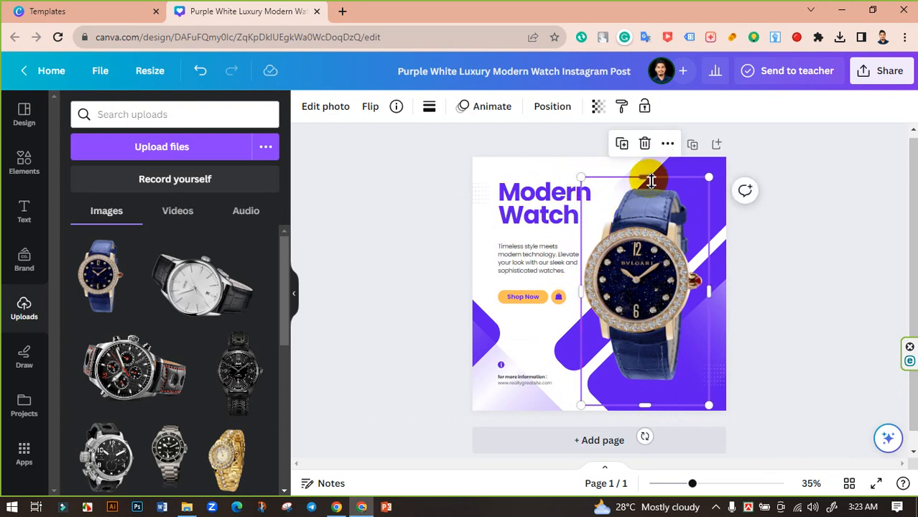
{"action": "left_click_drag", "start_coordinate": [652, 404], "coordinate": [653, 390]}
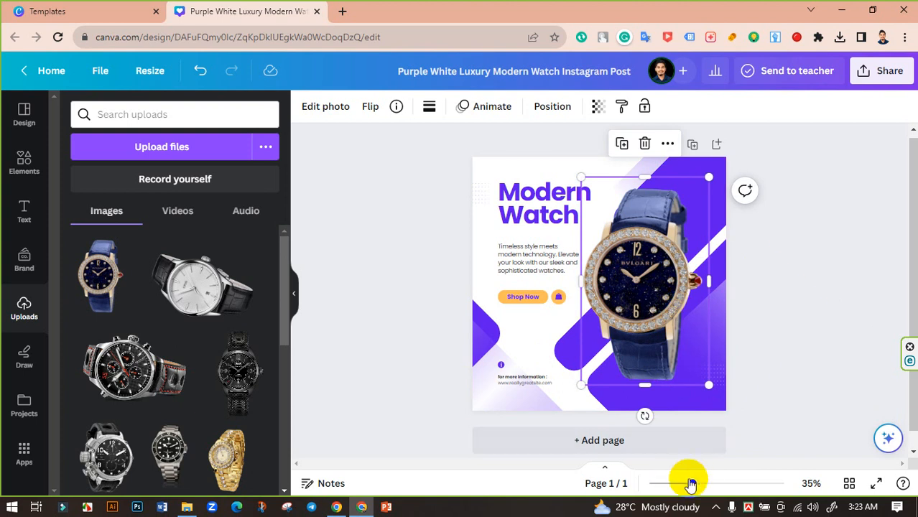
{"action": "left_click_drag", "start_coordinate": [694, 485], "coordinate": [709, 475]}
{"action": "scroll", "coordinate": [721, 375], "scroll_direction": "down", "scroll_amount": 3}
{"action": "left_click", "coordinate": [688, 344]}
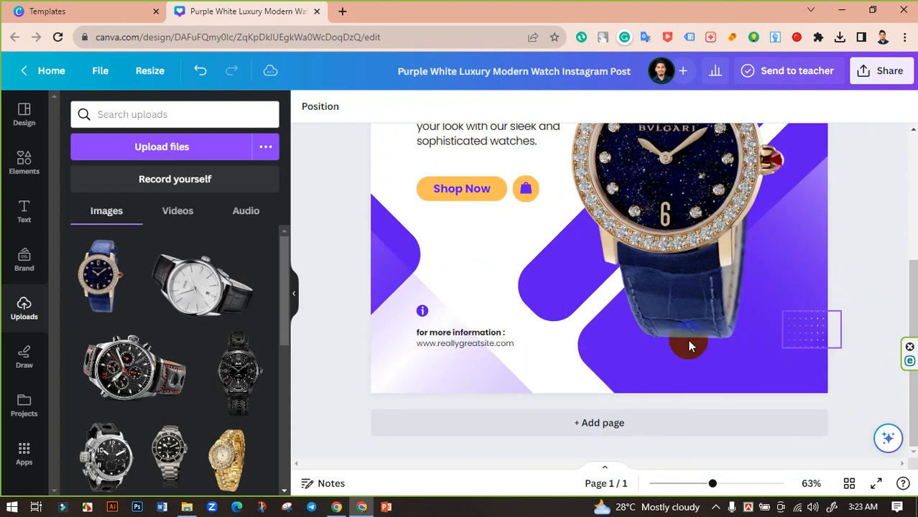
- Search the elements for drop shadow, browse the graphics results, and add a thin dark oval shadow to the page
{"action": "left_click", "coordinate": [25, 164]}
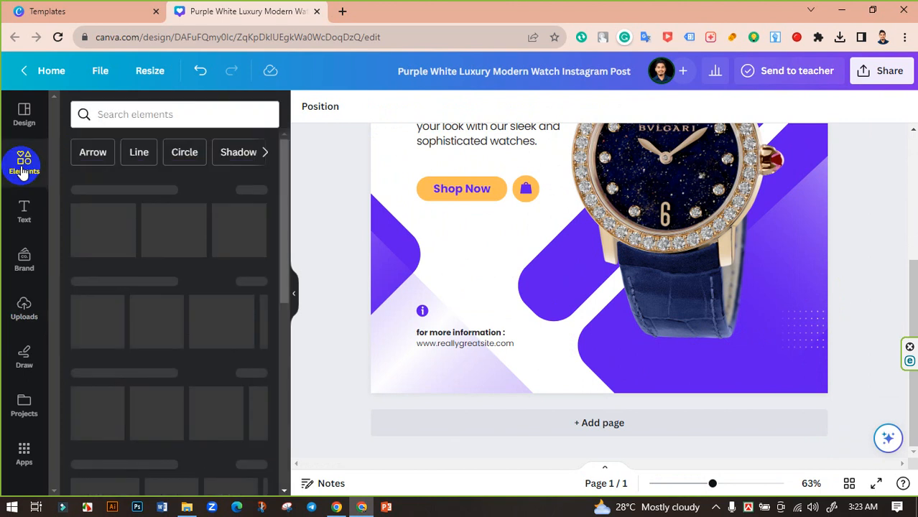
{"action": "left_click", "coordinate": [130, 114]}
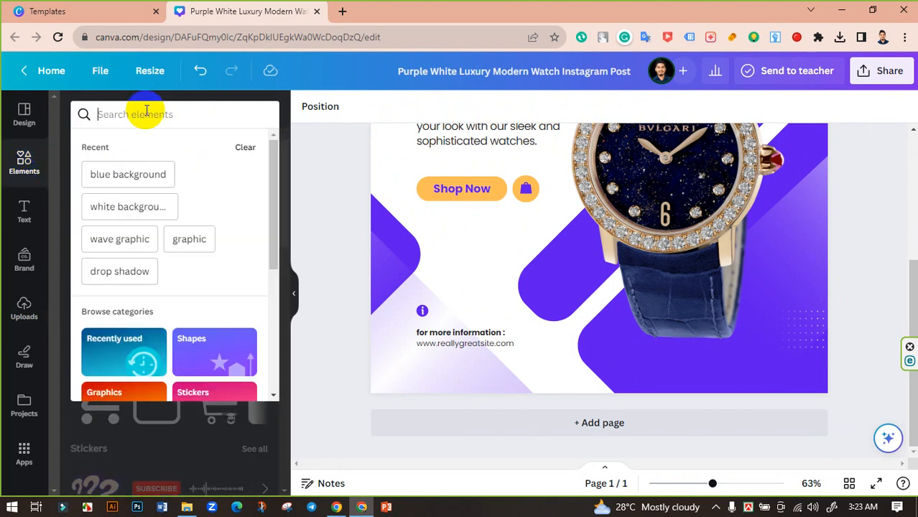
{"action": "left_click", "coordinate": [119, 270]}
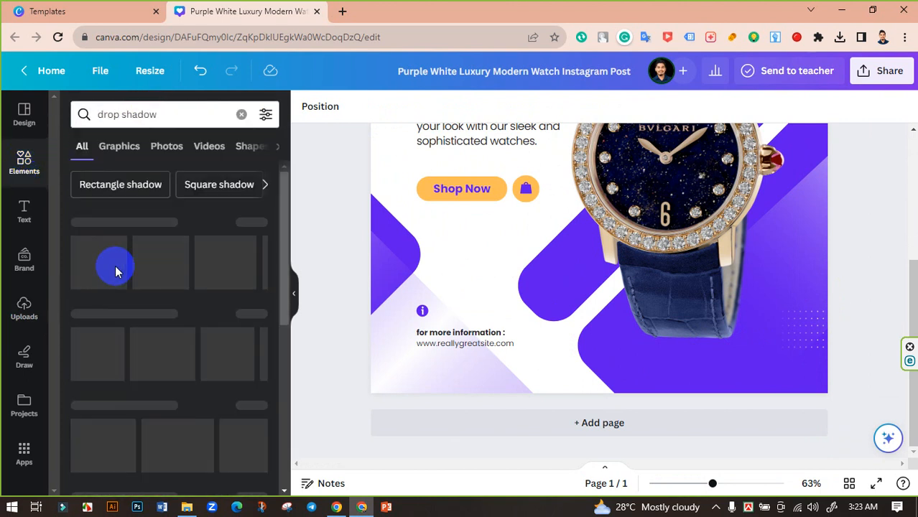
{"action": "left_click", "coordinate": [255, 224]}
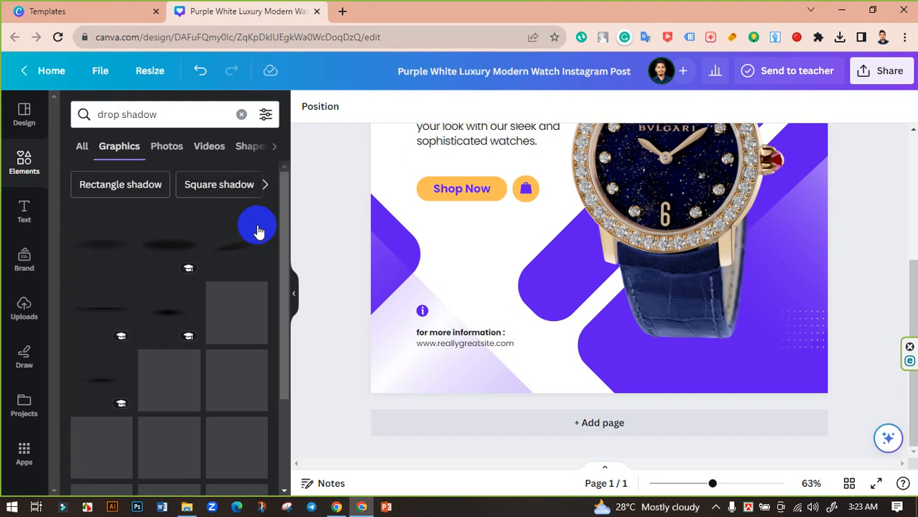
{"action": "scroll", "coordinate": [205, 271], "scroll_direction": "down", "scroll_amount": 2}
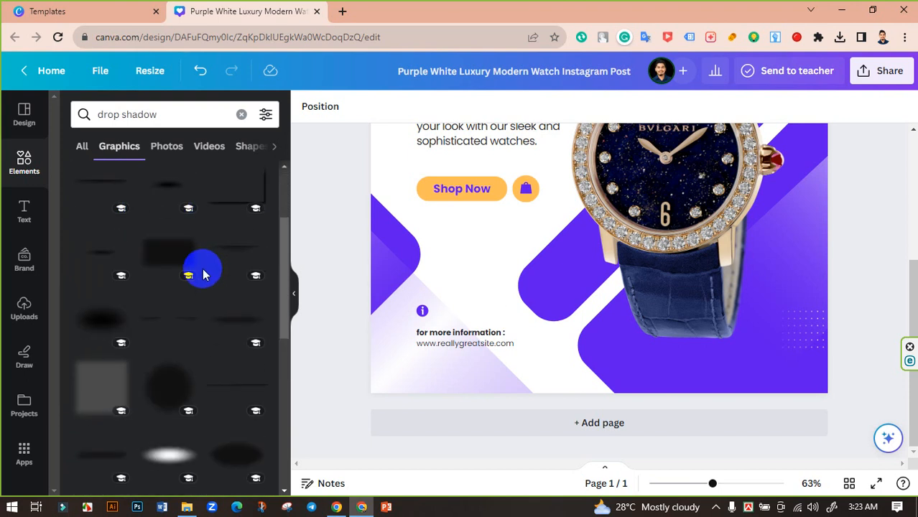
{"action": "scroll", "coordinate": [225, 327], "scroll_direction": "down", "scroll_amount": 4}
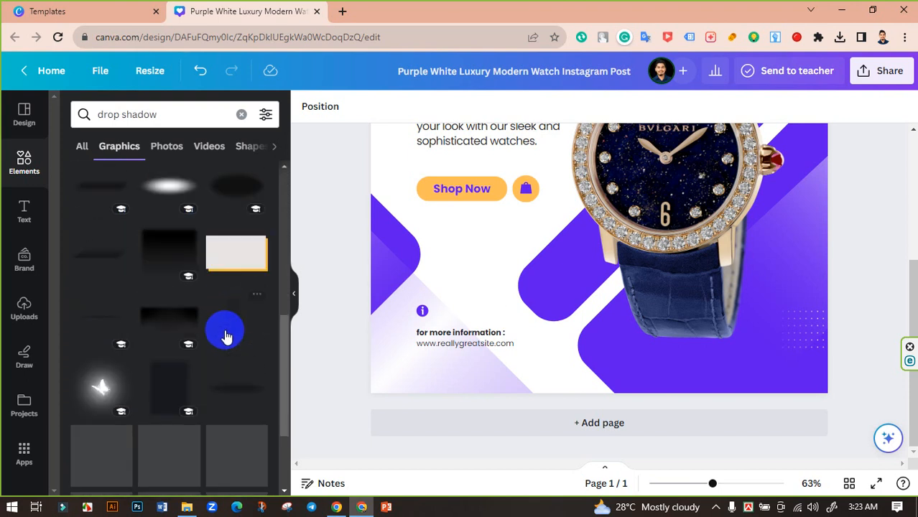
{"action": "scroll", "coordinate": [225, 338], "scroll_direction": "down", "scroll_amount": 2}
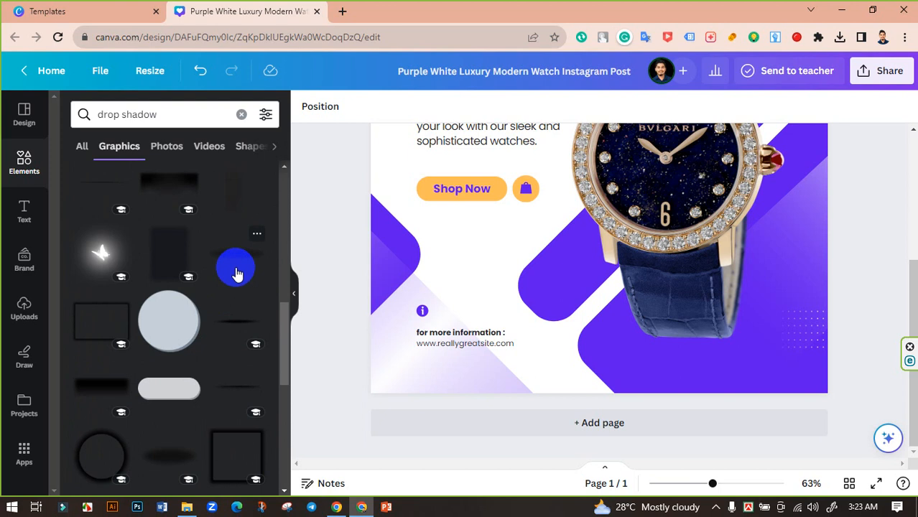
{"action": "scroll", "coordinate": [136, 276], "scroll_direction": "up", "scroll_amount": 8}
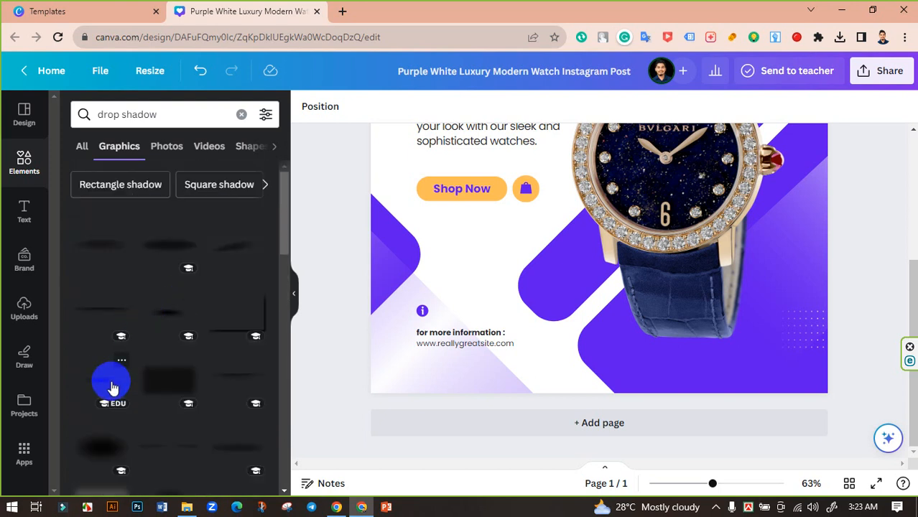
{"action": "left_click", "coordinate": [99, 384]}
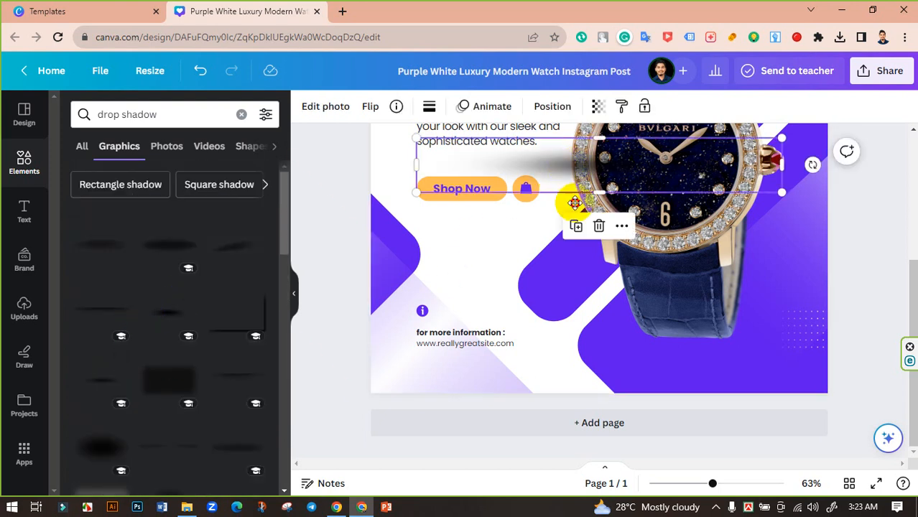
- Place the drop shadow directly beneath the blue watch's lower strap, then deselect it
{"action": "left_click_drag", "start_coordinate": [577, 201], "coordinate": [676, 347]}
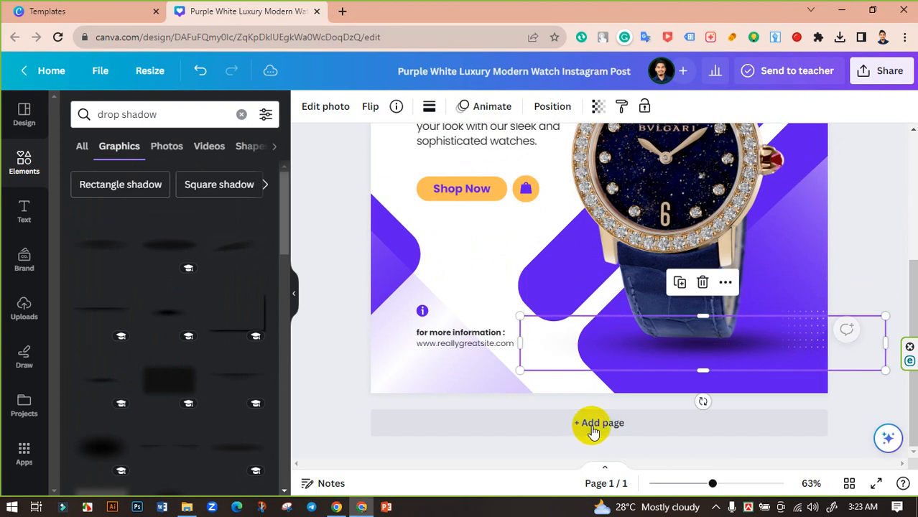
{"action": "left_click", "coordinate": [856, 227]}
{"action": "mouse_move", "coordinate": [713, 483]}
{"action": "left_mouse_down"}
{"action": "mouse_move", "coordinate": [688, 489]}
{"action": "mouse_move", "coordinate": [703, 485]}
{"action": "left_mouse_up"}
{"action": "left_click_drag", "start_coordinate": [717, 433], "coordinate": [711, 416]}
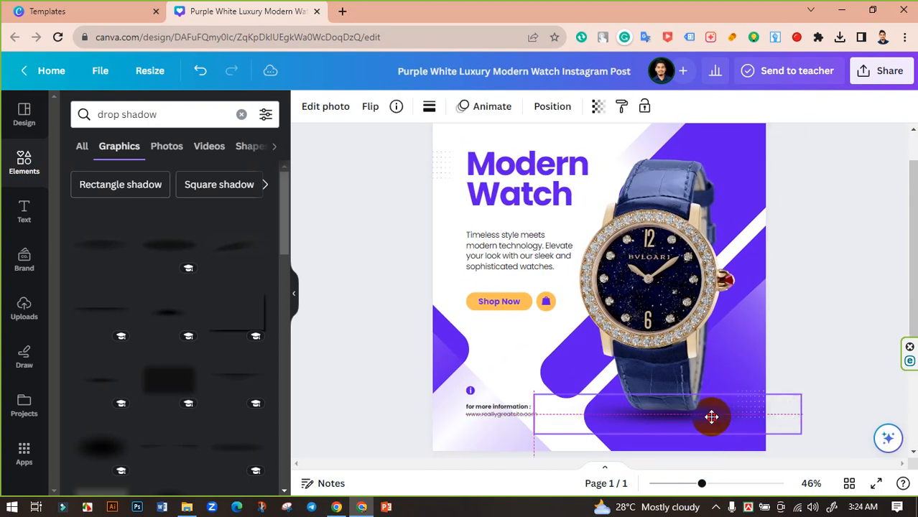
{"action": "left_click", "coordinate": [814, 349]}
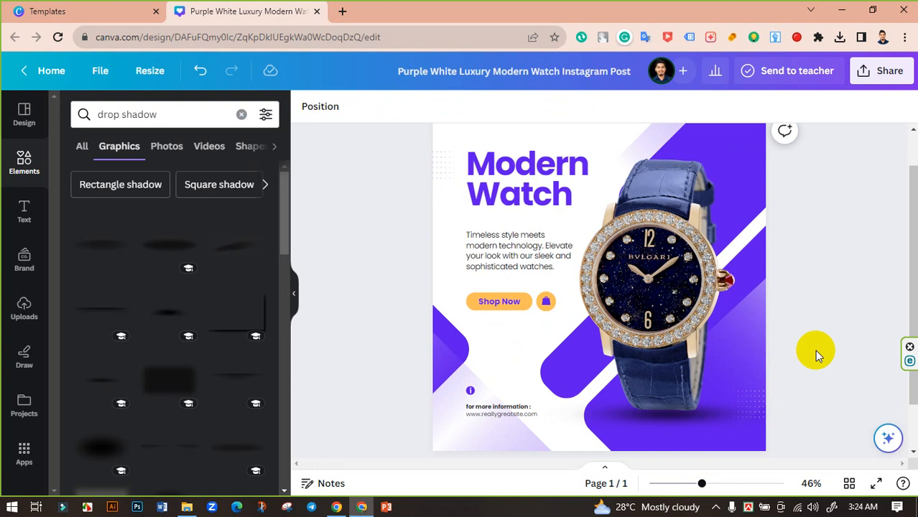
{"action": "left_click", "coordinate": [510, 248]}
{"action": "left_click", "coordinate": [510, 247]}
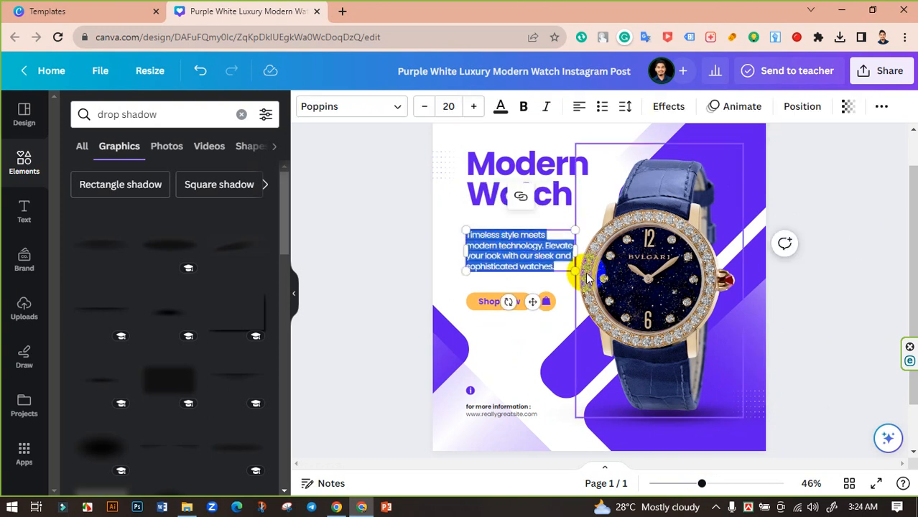
{"action": "left_click", "coordinate": [829, 256]}
- Search Google for lorem ipsum in a new browser tab and open the lipsum.com site
{"action": "left_click", "coordinate": [341, 8]}
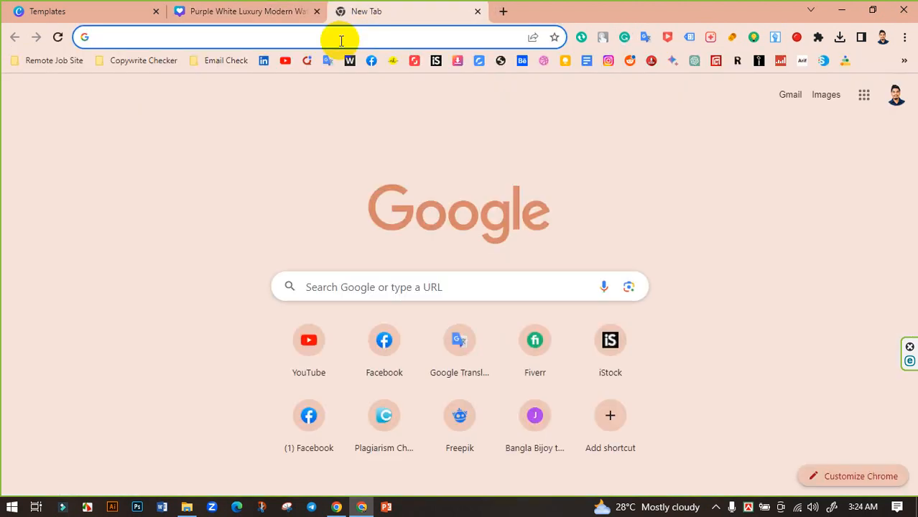
{"action": "type", "text": "klore"}
{"action": "key", "text": "BackSpace"}
{"action": "key", "text": "BackSpace"}
{"action": "key", "text": "BackSpace"}
{"action": "key", "text": "BackSpace"}
{"action": "key", "text": "BackSpace"}
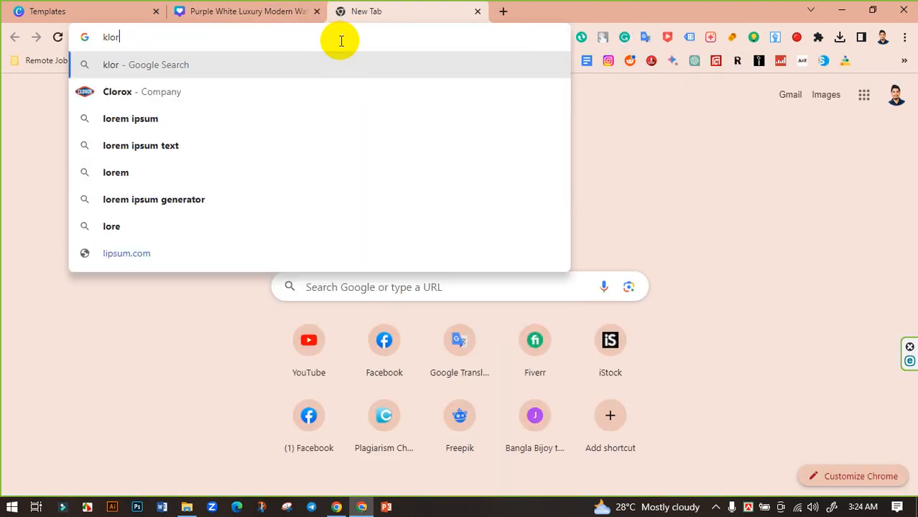
{"action": "type", "text": "lore"}
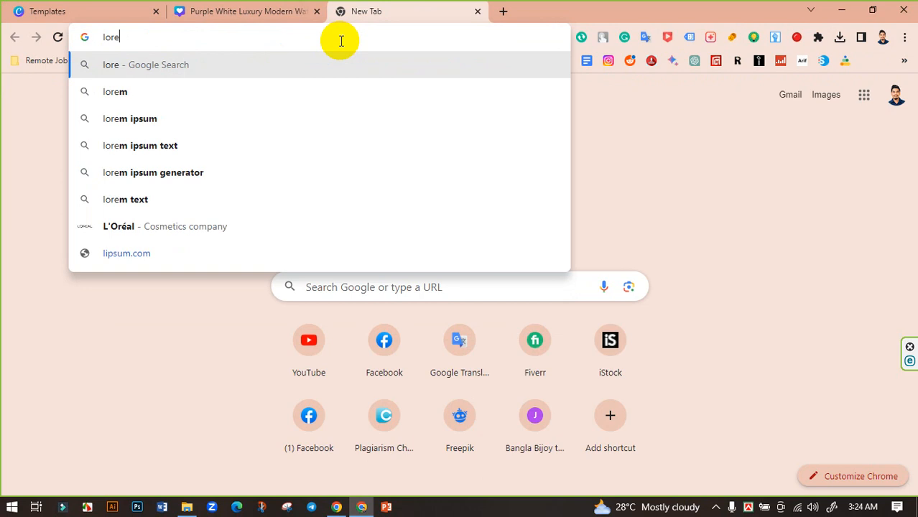
{"action": "left_click", "coordinate": [144, 119]}
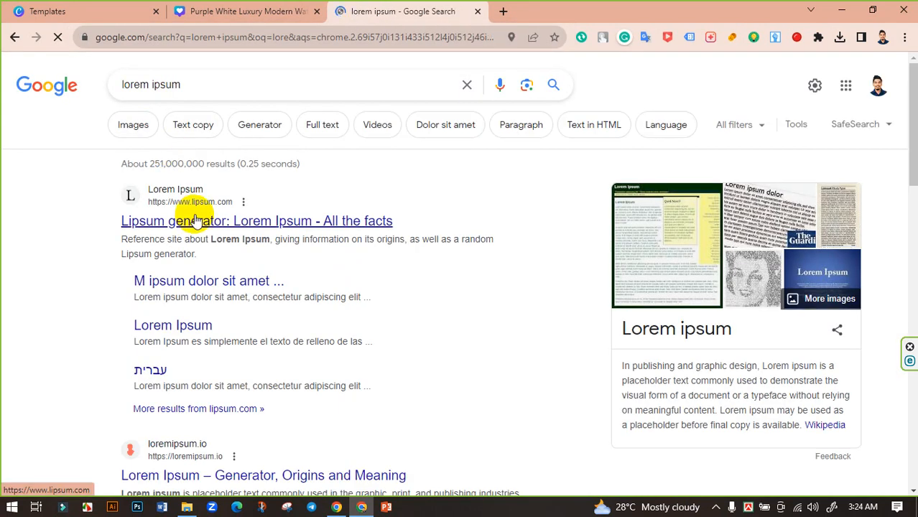
{"action": "left_click", "coordinate": [196, 222]}
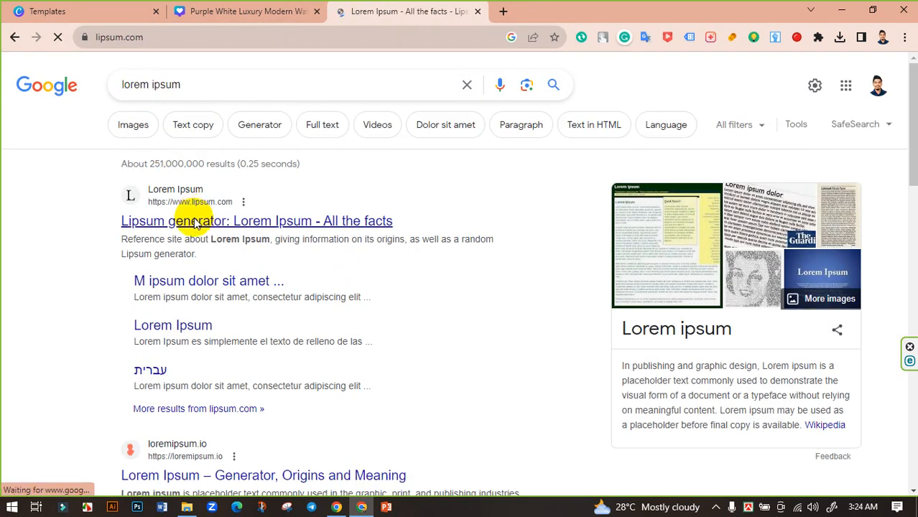
- Copy the opening placeholder text under "What is Lorem Ipsum?", ending at "Lorem Ipsum has been"
{"action": "scroll", "coordinate": [237, 288], "scroll_direction": "down", "scroll_amount": 2}
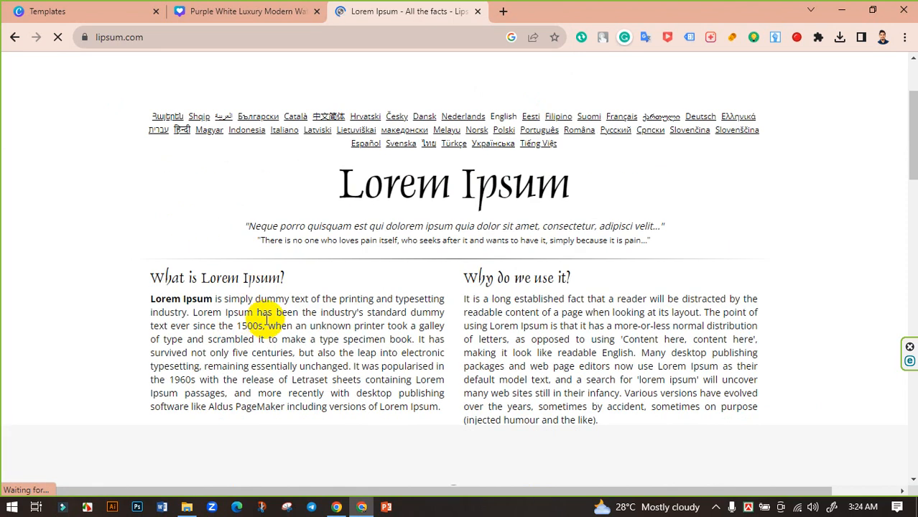
{"action": "left_click_drag", "start_coordinate": [299, 311], "coordinate": [157, 300]}
{"action": "right_click", "coordinate": [183, 305]}
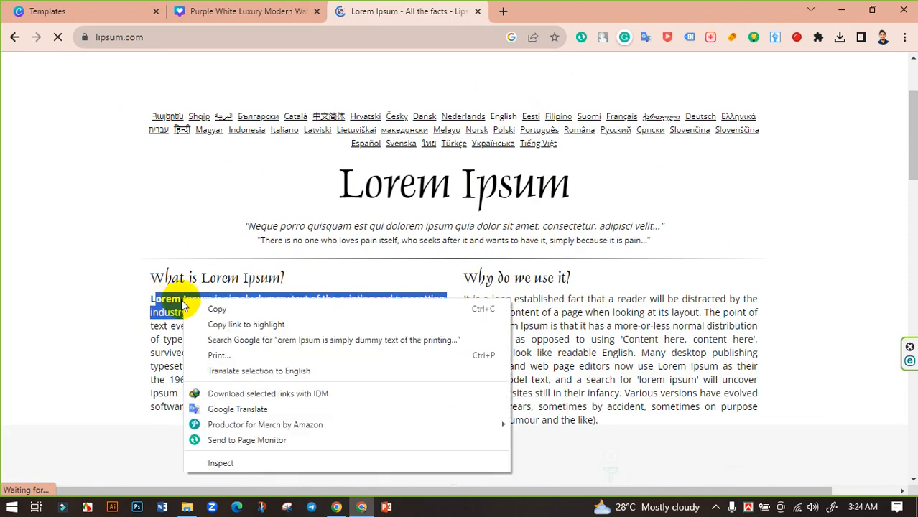
{"action": "left_click", "coordinate": [215, 308]}
- Back in the Canva design, replace the description paragraph with the copied Lorem Ipsum text, corrected to begin with "Lorem" and end with a period
{"action": "left_click", "coordinate": [237, 11]}
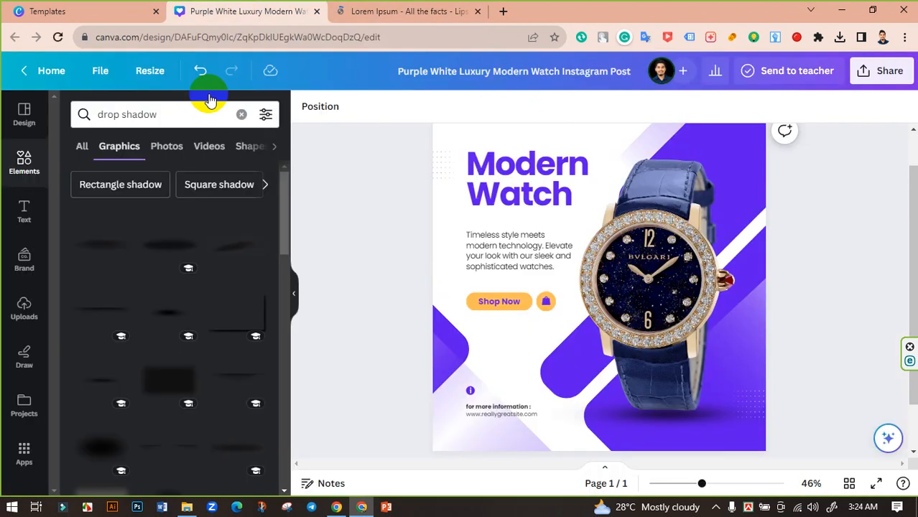
{"action": "double_click", "coordinate": [521, 254]}
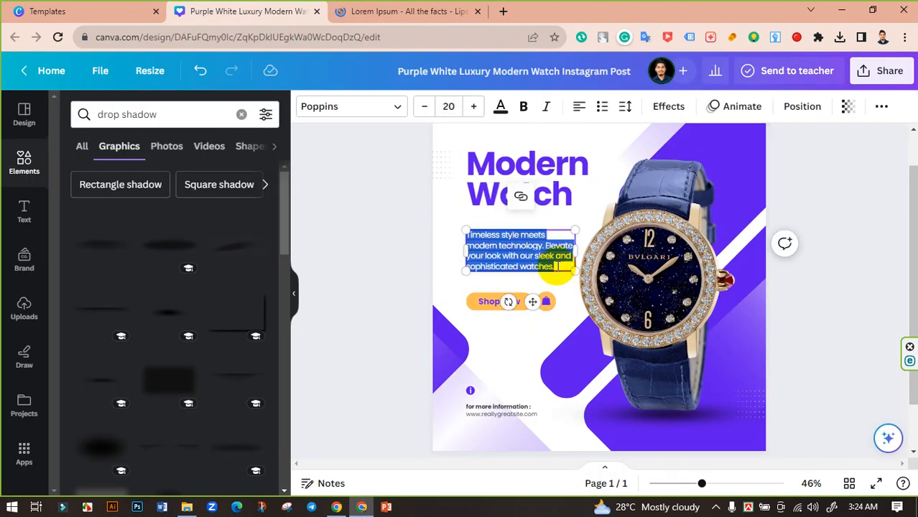
{"action": "key", "text": "ctrl+v"}
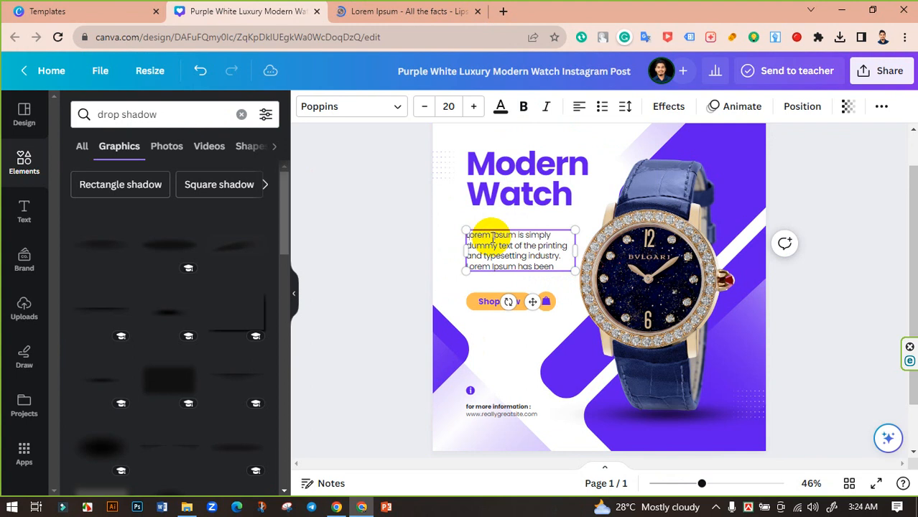
{"action": "type", "text": "."}
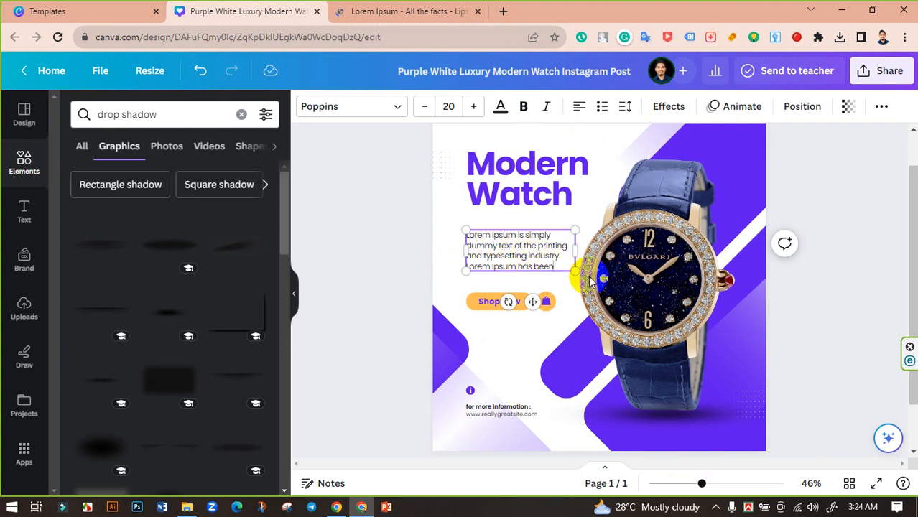
{"action": "left_click", "coordinate": [366, 248]}
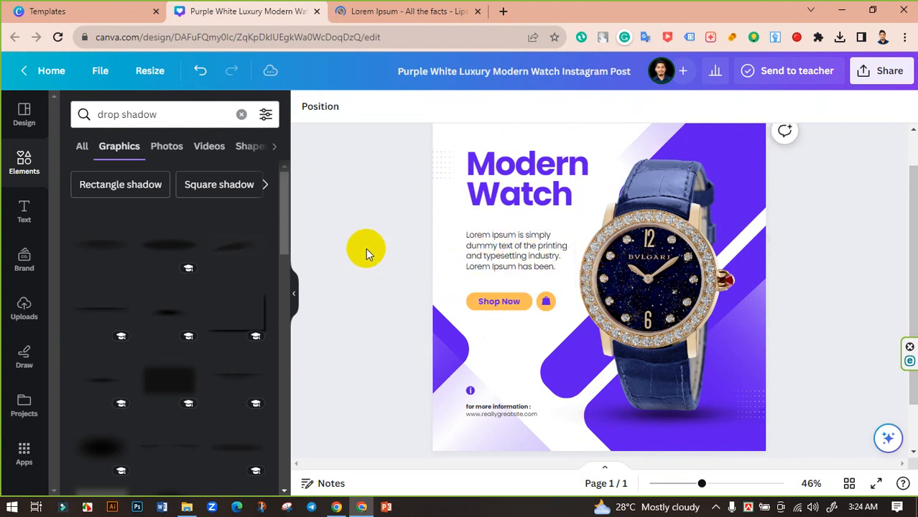
- Insert "Women" between "Modern" and "Watch" so the heading reads "Modern Women Watch"
{"action": "left_click", "coordinate": [511, 195]}
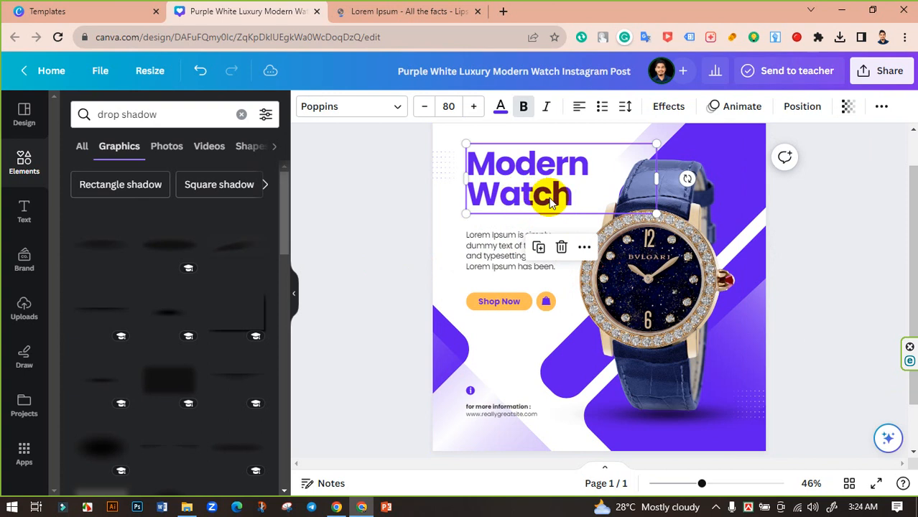
{"action": "double_click", "coordinate": [550, 195]}
{"action": "left_click", "coordinate": [594, 169]}
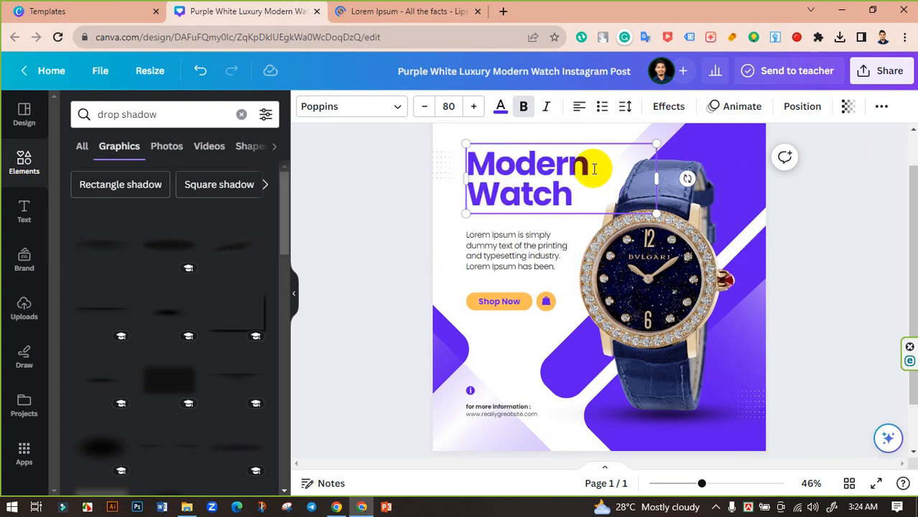
{"action": "type", "text": "Wo"}
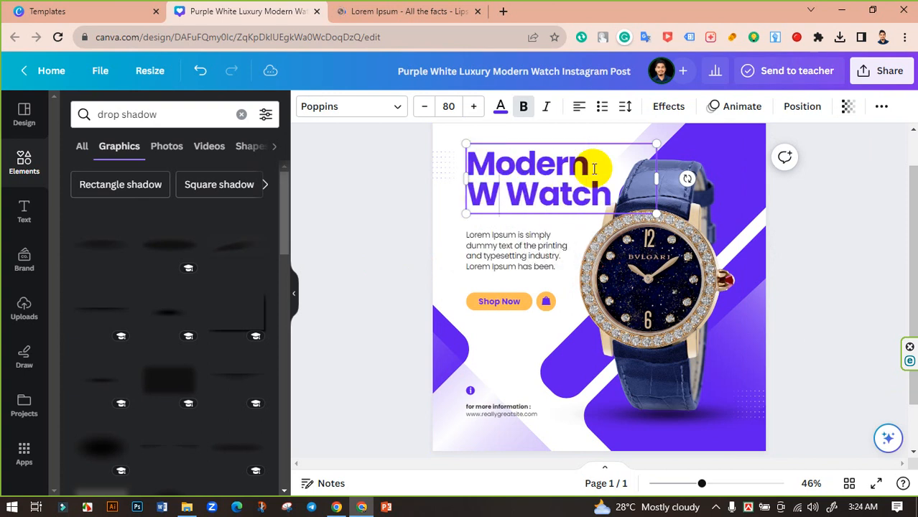
{"action": "type", "text": "men"}
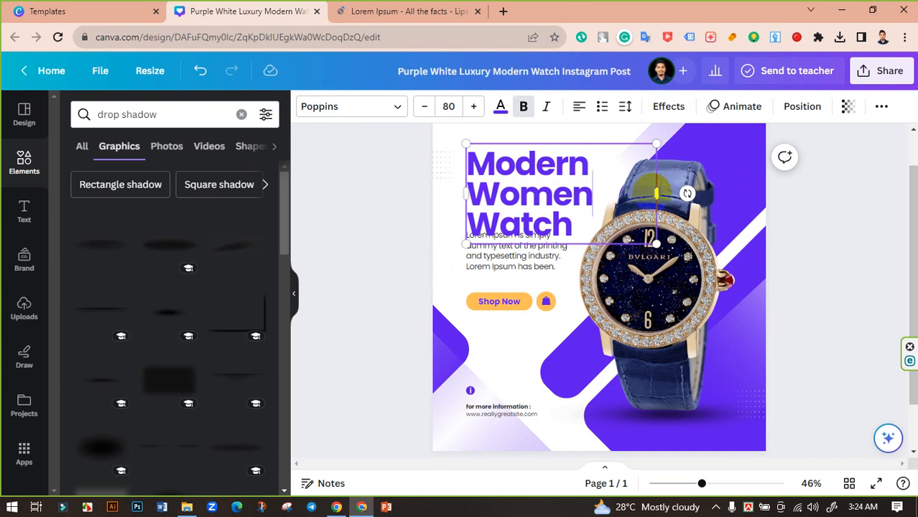
- Narrow the heading's text box to fit its words and move the Lorem Ipsum paragraph down, clear of the heading
{"action": "left_click_drag", "start_coordinate": [660, 192], "coordinate": [598, 195]}
{"action": "left_click", "coordinate": [380, 225]}
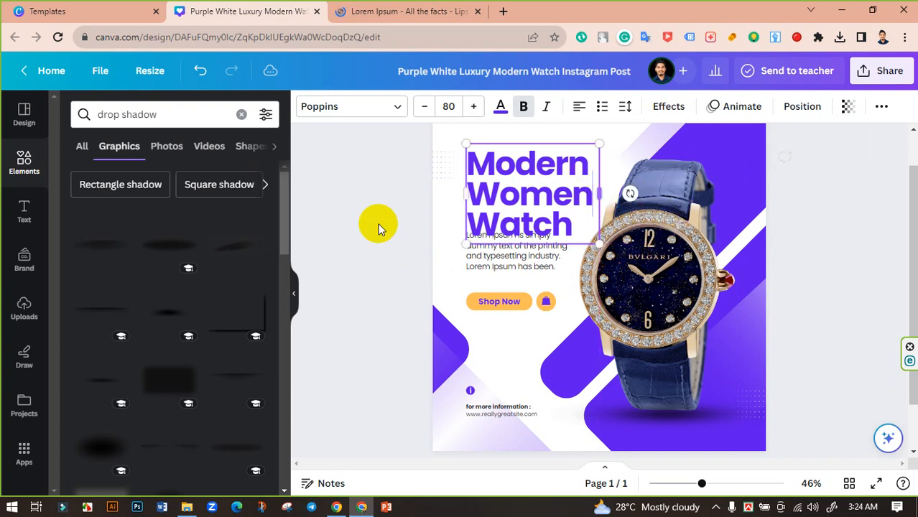
{"action": "left_click_drag", "start_coordinate": [498, 260], "coordinate": [496, 268]}
- Enlarge the Shop Now button and the shopping bag icon together, keeping them side by side below the paragraph
{"action": "left_click", "coordinate": [499, 303]}
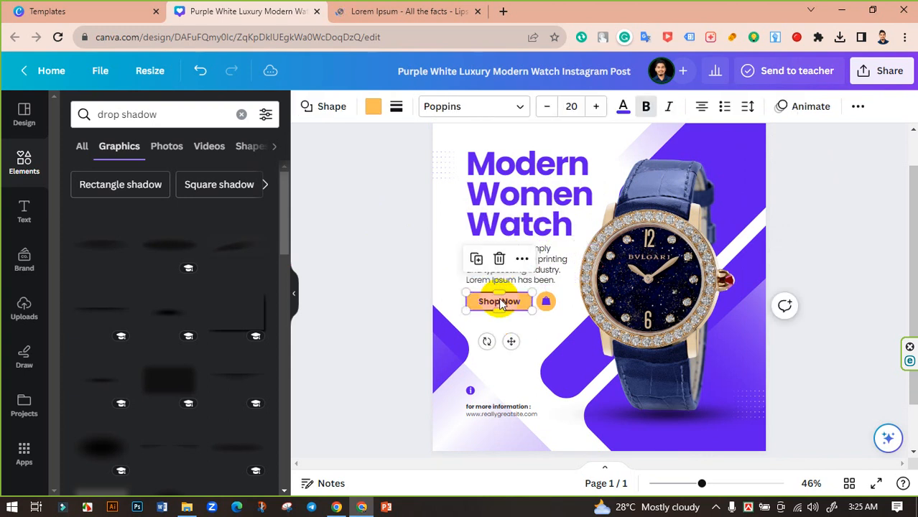
{"action": "left_click_drag", "start_coordinate": [540, 310], "coordinate": [545, 307]}
{"action": "key", "text": "ctrl+z"}
{"action": "left_click", "coordinate": [549, 306], "text": "shift"}
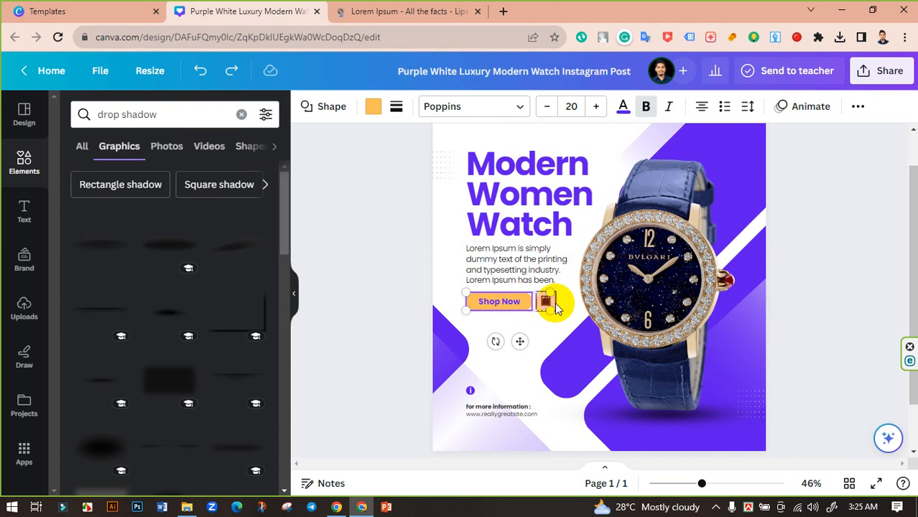
{"action": "left_click_drag", "start_coordinate": [557, 311], "coordinate": [571, 327]}
{"action": "left_click", "coordinate": [381, 297]}
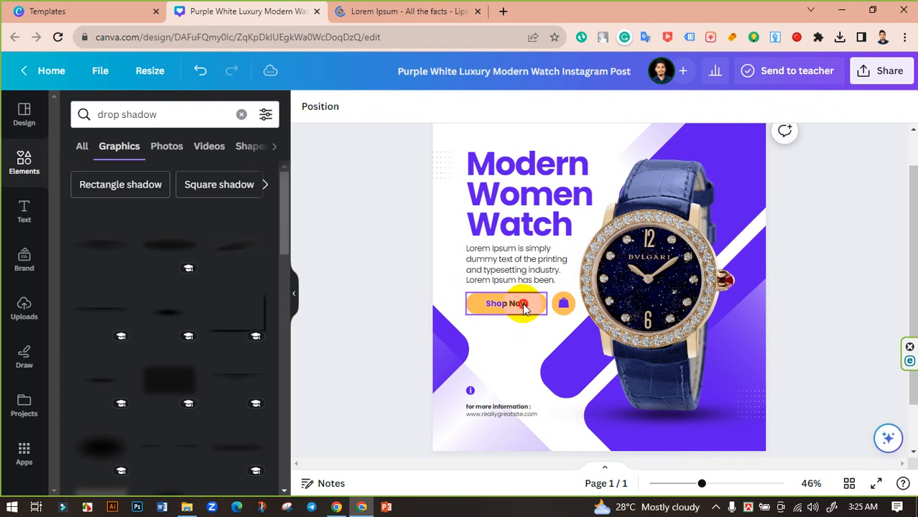
- Increase the font size of the "Shop Now" text so it fills more of its button
{"action": "left_click", "coordinate": [523, 305]}
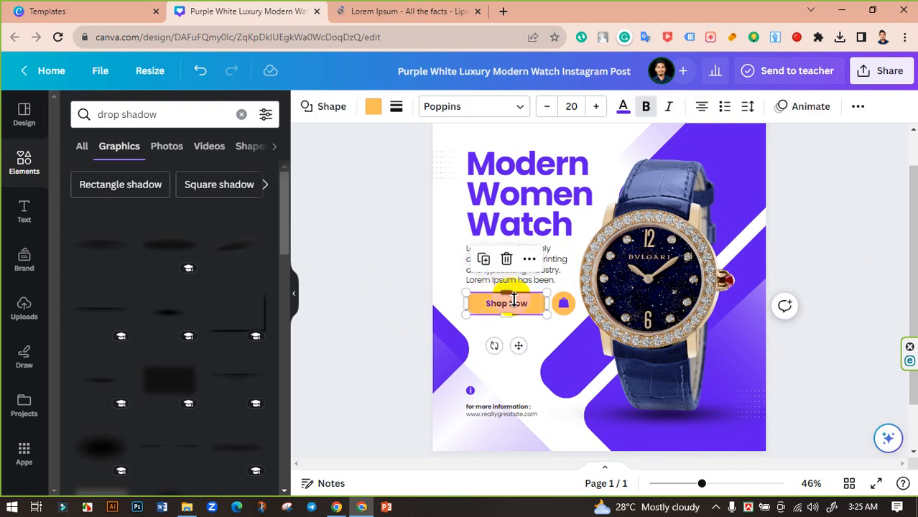
{"action": "left_click", "coordinate": [518, 306]}
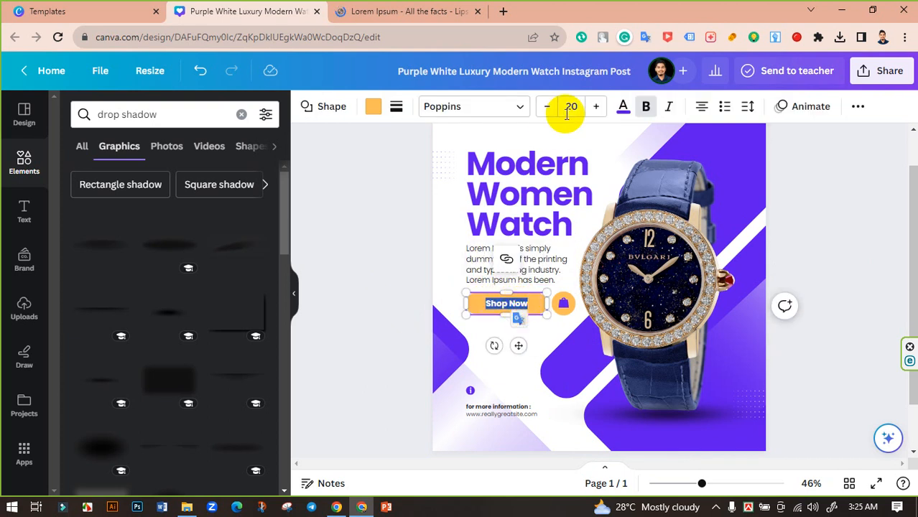
{"action": "left_click", "coordinate": [595, 106]}
{"action": "left_click", "coordinate": [596, 106]}
{"action": "left_click", "coordinate": [595, 106]}
{"action": "left_click", "coordinate": [596, 108]}
{"action": "left_click", "coordinate": [596, 107]}
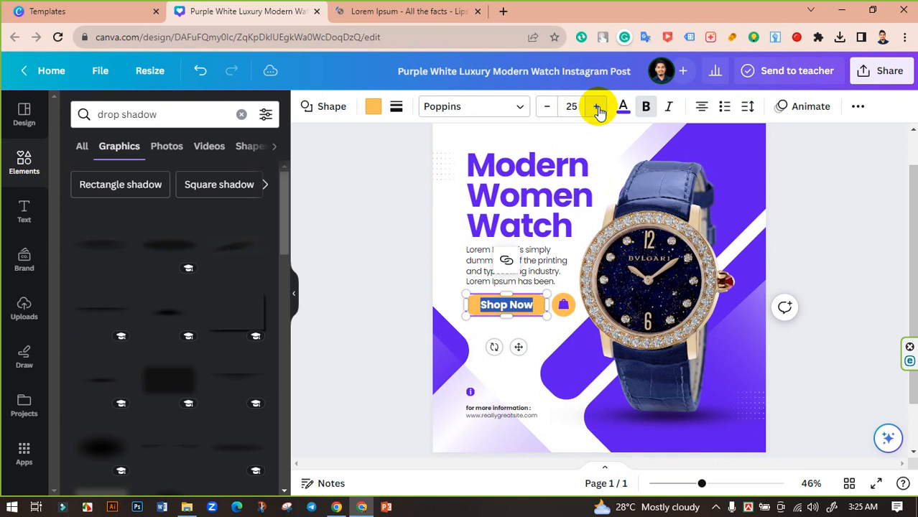
{"action": "left_click", "coordinate": [597, 107]}
{"action": "left_click", "coordinate": [597, 108]}
{"action": "left_click", "coordinate": [375, 265]}
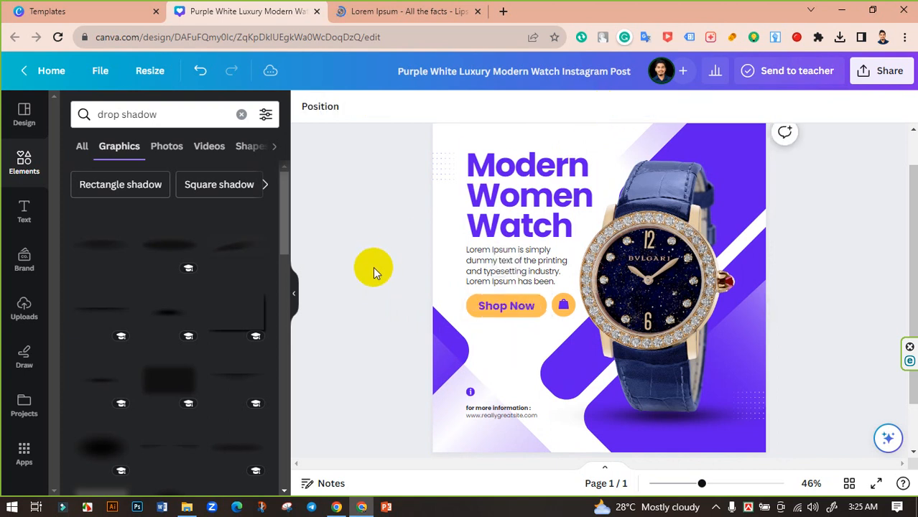
- Examine up close how the shopping bag sits within its orange circle, and check the heading's text box
{"action": "left_click", "coordinate": [561, 305]}
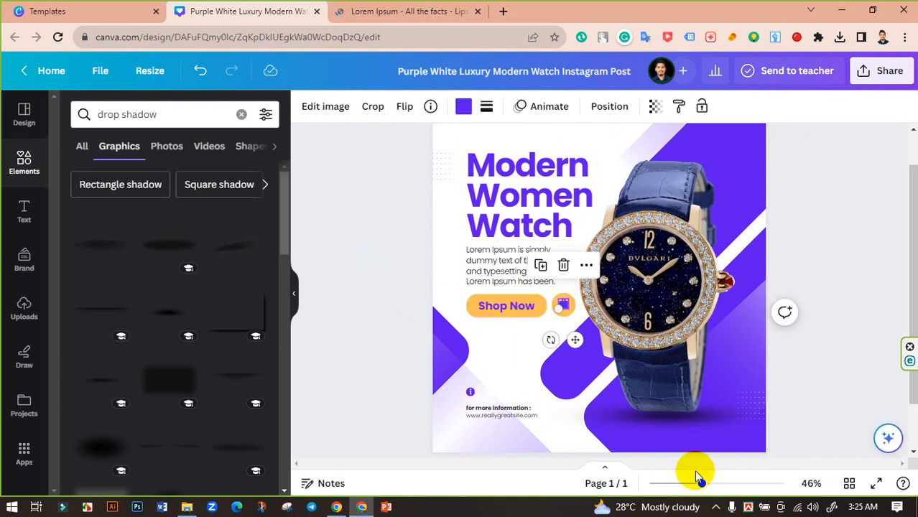
{"action": "left_click_drag", "start_coordinate": [706, 486], "coordinate": [735, 484]}
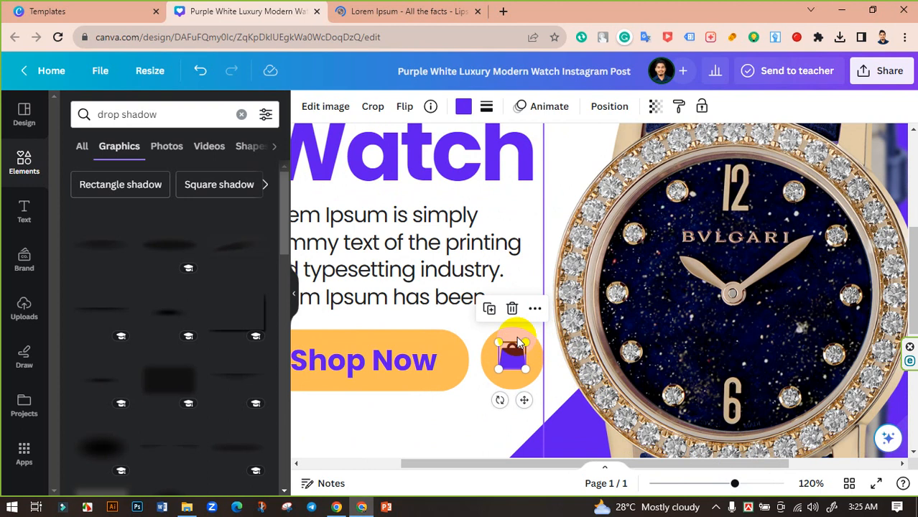
{"action": "left_click", "coordinate": [519, 334]}
{"action": "left_click_drag", "start_coordinate": [545, 327], "coordinate": [546, 325]}
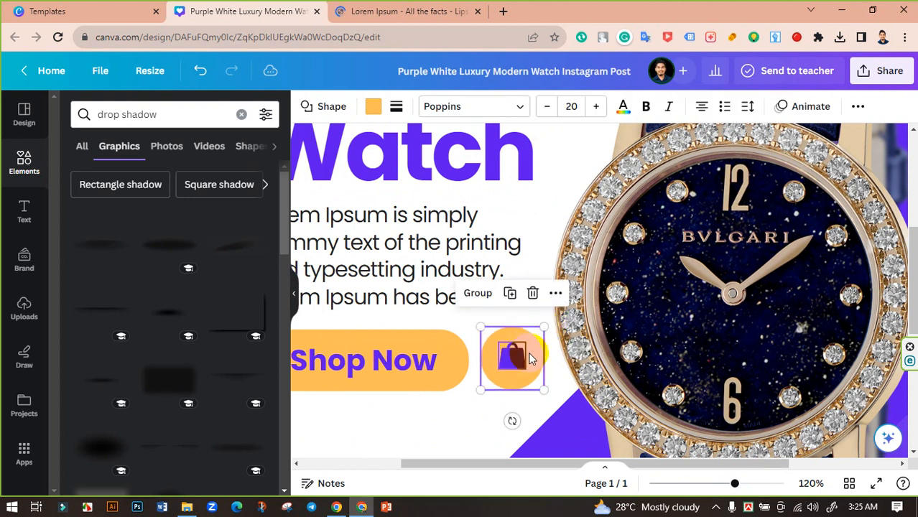
{"action": "left_click", "coordinate": [527, 359]}
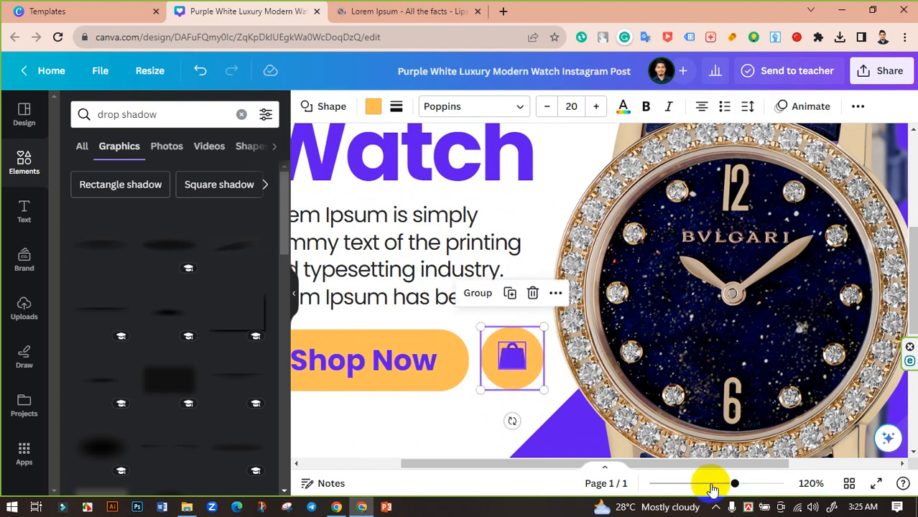
{"action": "left_click_drag", "start_coordinate": [734, 486], "coordinate": [705, 484]}
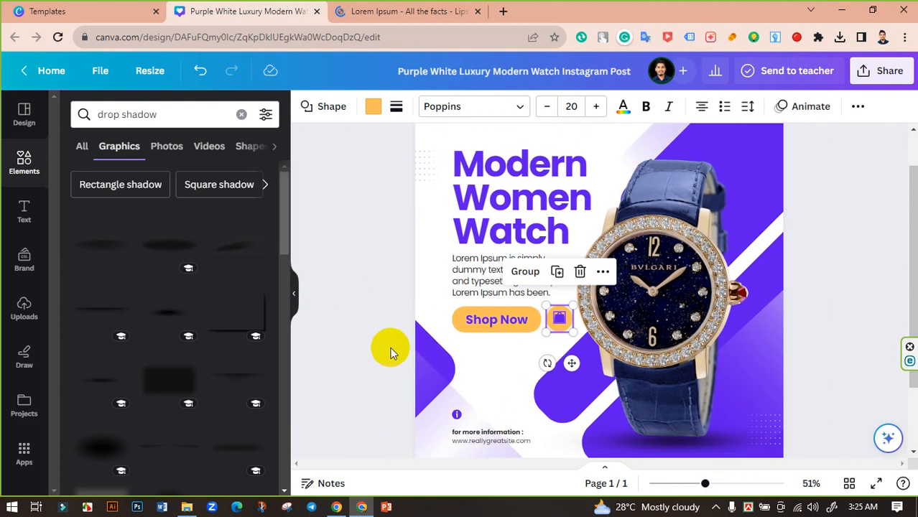
{"action": "left_click", "coordinate": [386, 348]}
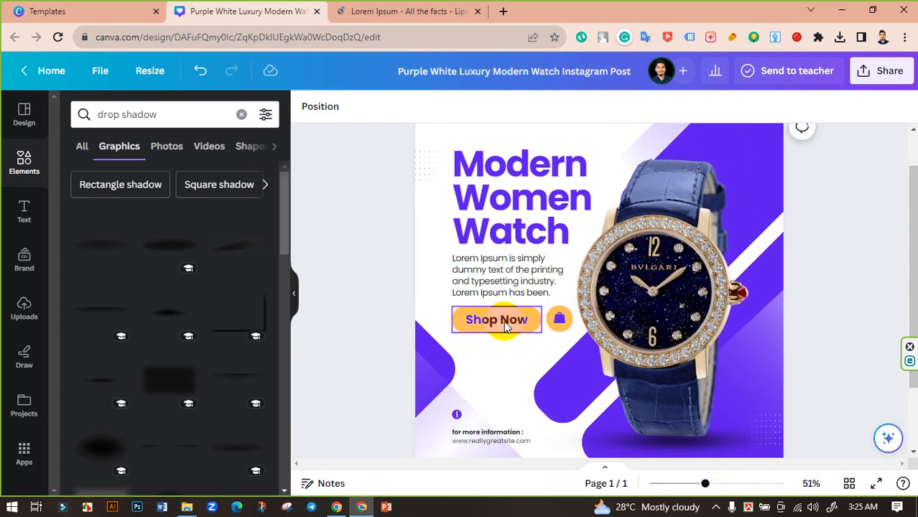
{"action": "left_click", "coordinate": [522, 203]}
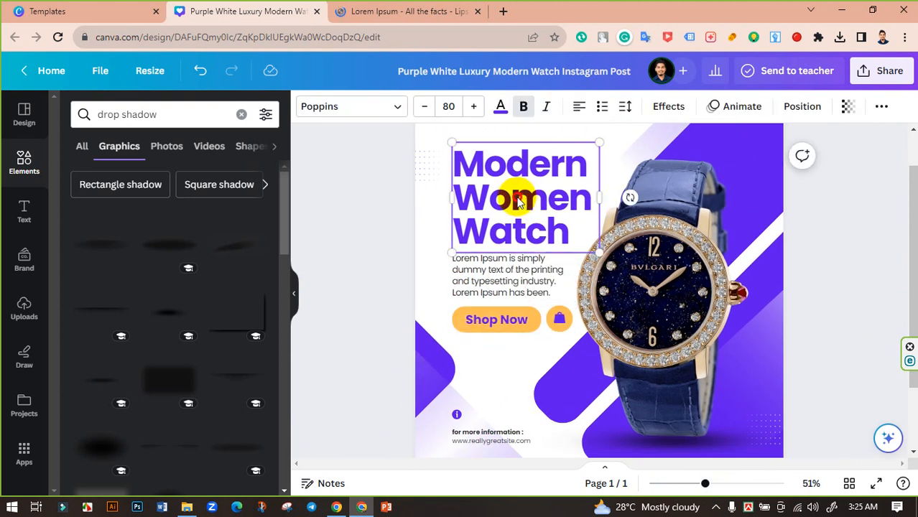
{"action": "left_click", "coordinate": [366, 234]}
- Enlarge the purple info icon slightly and place it directly above the "for more information :" line, aligned with the text's left edge
{"action": "scroll", "coordinate": [366, 234], "scroll_direction": "up", "scroll_amount": 1}
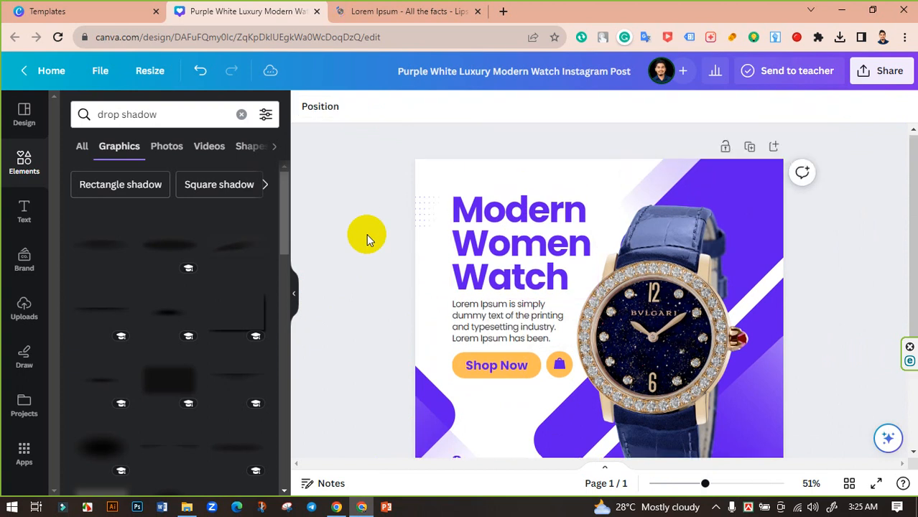
{"action": "scroll", "coordinate": [498, 257], "scroll_direction": "down", "scroll_amount": 3}
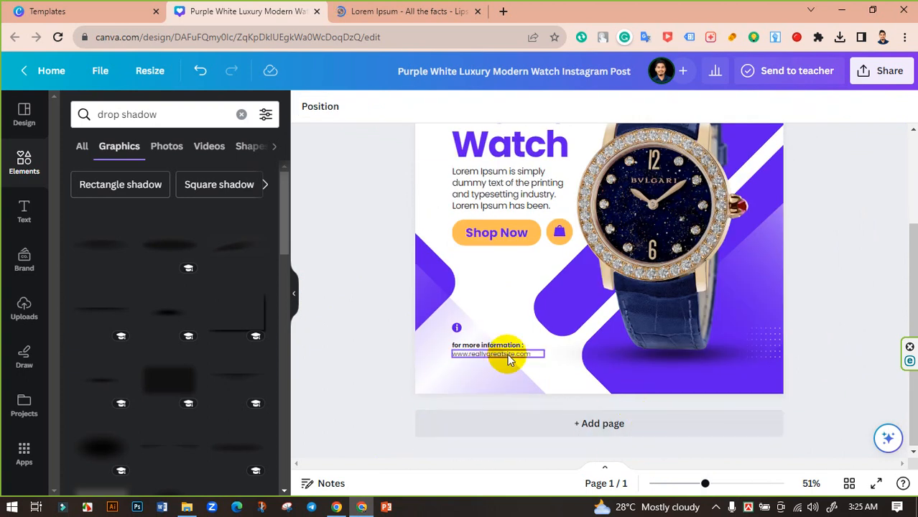
{"action": "left_click_drag", "start_coordinate": [706, 483], "coordinate": [732, 483]}
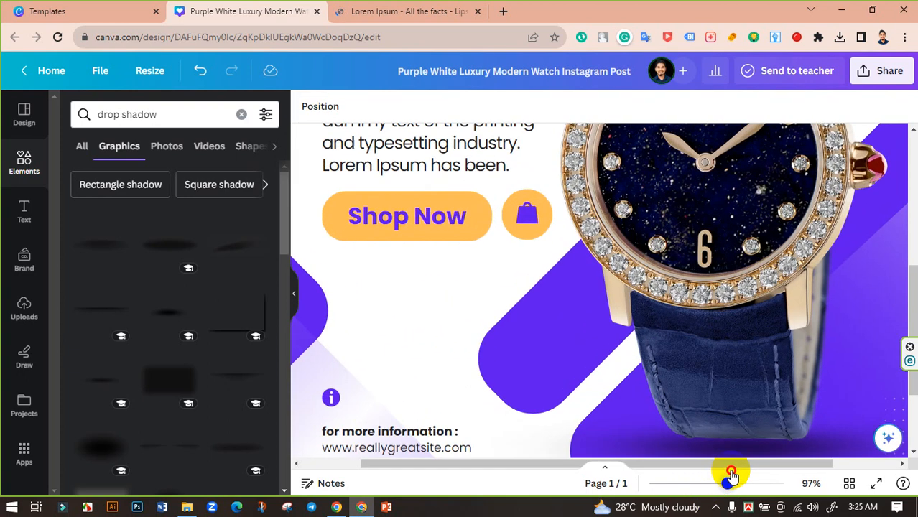
{"action": "scroll", "coordinate": [447, 347], "scroll_direction": "down", "scroll_amount": 3}
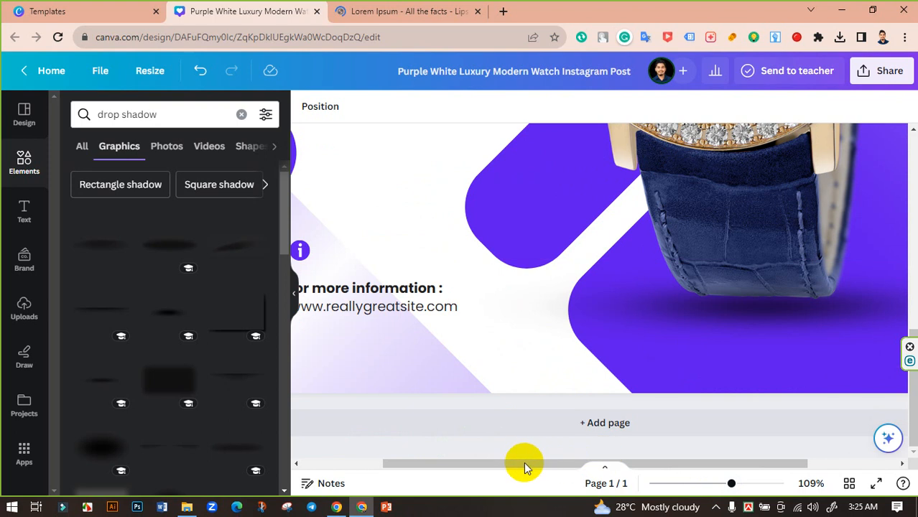
{"action": "left_click_drag", "start_coordinate": [524, 468], "coordinate": [395, 447]}
{"action": "left_click", "coordinate": [416, 252]}
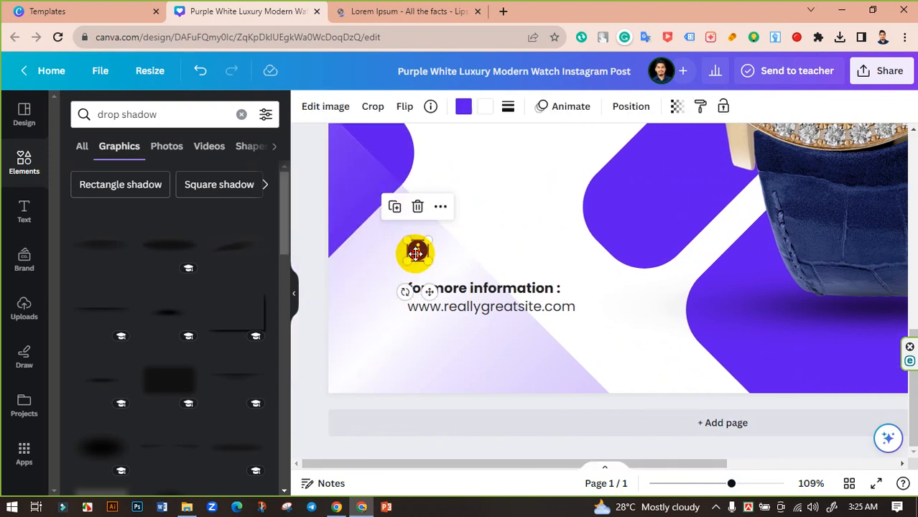
{"action": "mouse_move", "coordinate": [415, 254]}
{"action": "left_mouse_down"}
{"action": "mouse_move", "coordinate": [415, 269]}
{"action": "mouse_move", "coordinate": [438, 254]}
{"action": "mouse_move", "coordinate": [426, 261]}
{"action": "left_mouse_up"}
{"action": "left_click", "coordinate": [499, 308]}
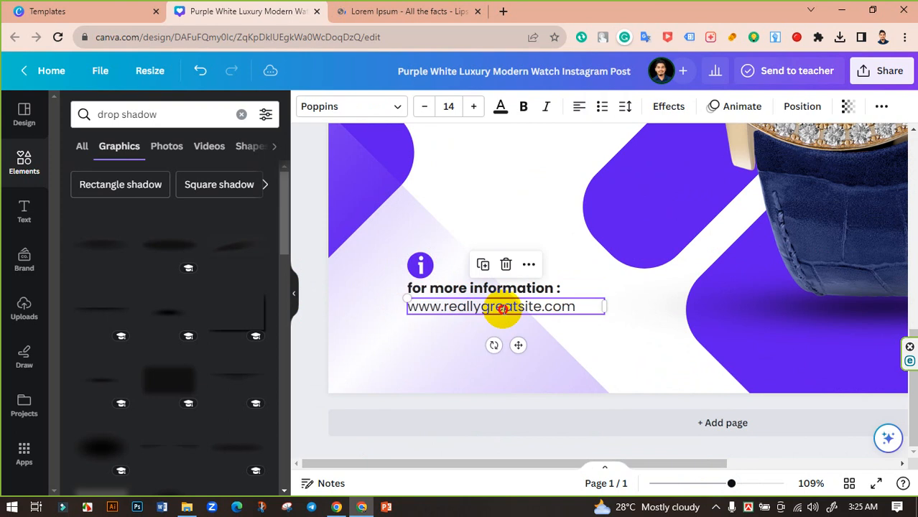
{"action": "left_click", "coordinate": [505, 308]}
{"action": "type", "text": "www.immiclock"}
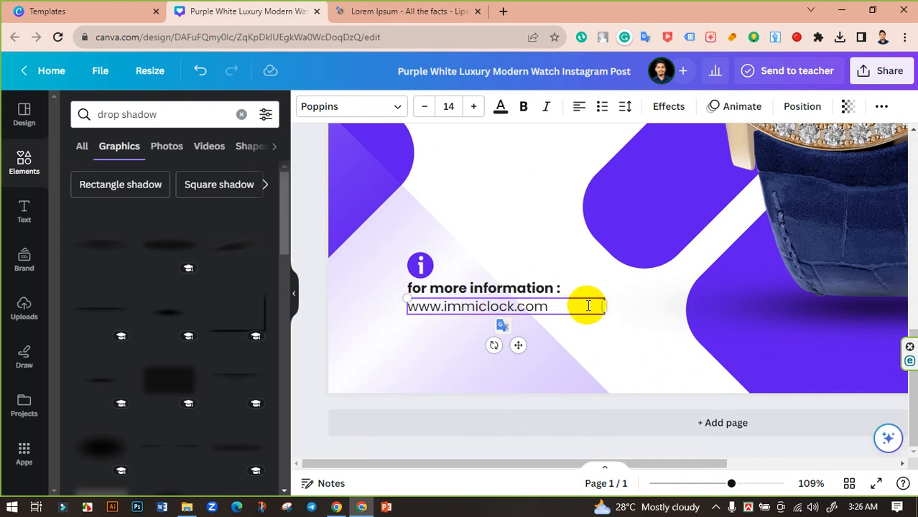
- Widen the website address text box and increase its letter spacing to about 235
{"action": "left_click_drag", "start_coordinate": [609, 308], "coordinate": [630, 307]}
{"action": "left_click", "coordinate": [625, 106]}
{"action": "left_click_drag", "start_coordinate": [652, 161], "coordinate": [695, 155]}
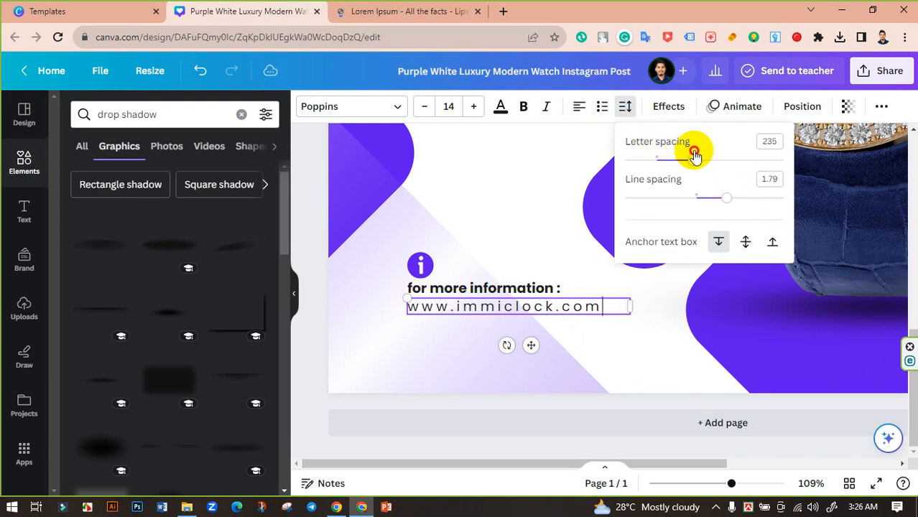
{"action": "left_click", "coordinate": [643, 363]}
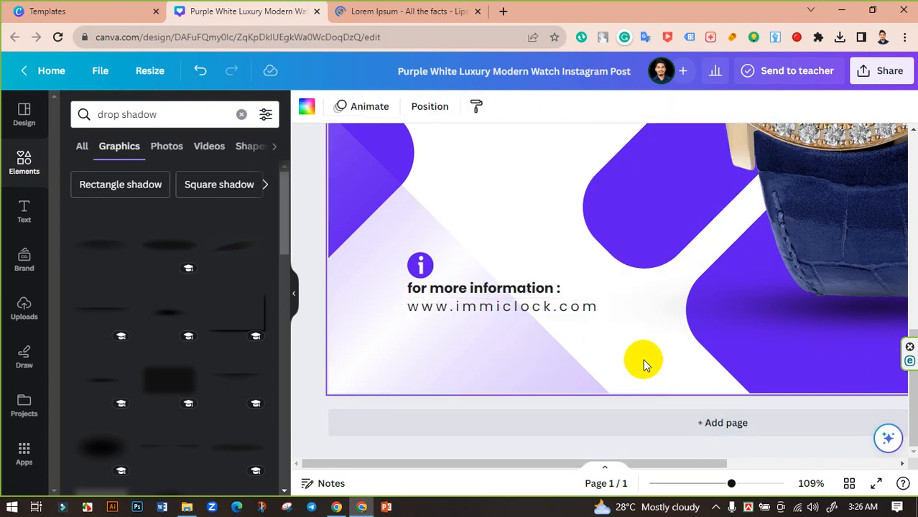
- Dismiss the Internet Download Manager warning and review the whole post at a reduced zoom
{"action": "left_click_drag", "start_coordinate": [731, 483], "coordinate": [709, 486]}
{"action": "scroll", "coordinate": [652, 389], "scroll_direction": "up", "scroll_amount": 3}
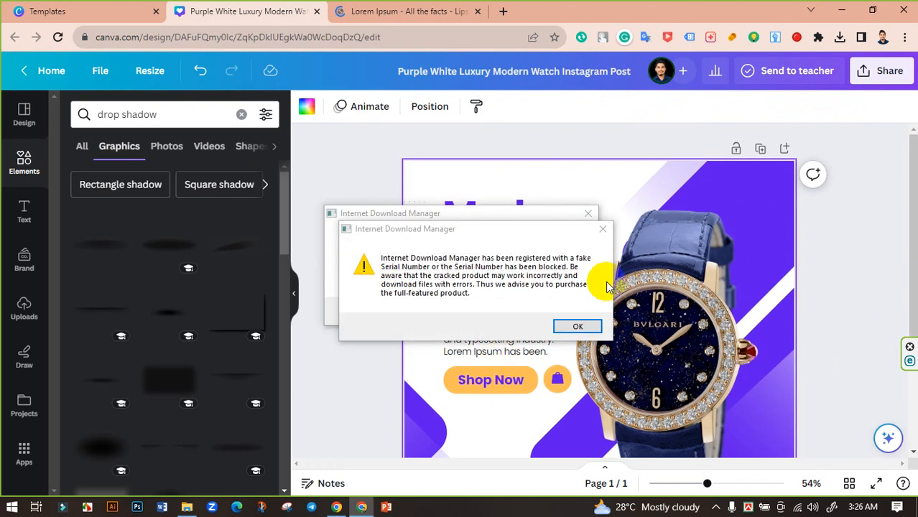
{"action": "left_click", "coordinate": [587, 215]}
{"action": "scroll", "coordinate": [805, 320], "scroll_direction": "down", "scroll_amount": 3}
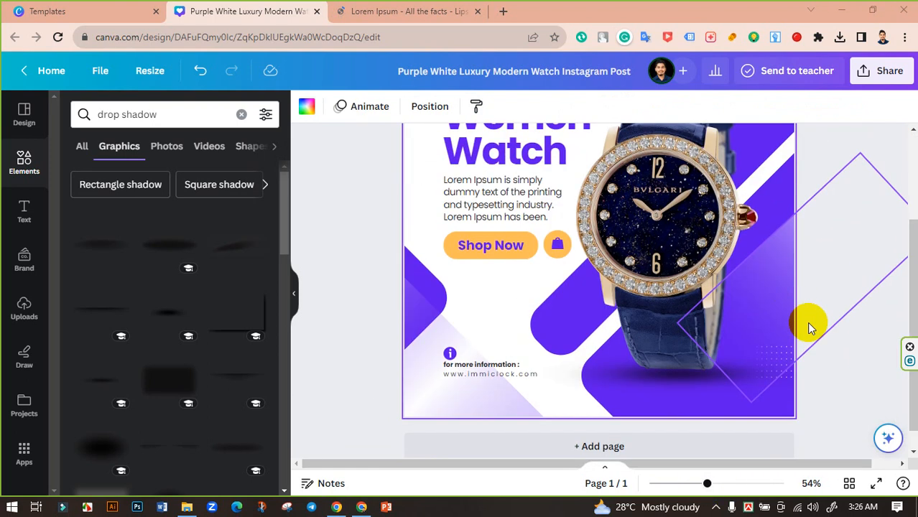
{"action": "left_click_drag", "start_coordinate": [709, 484], "coordinate": [693, 484]}
{"action": "scroll", "coordinate": [396, 322], "scroll_direction": "up", "scroll_amount": 3}
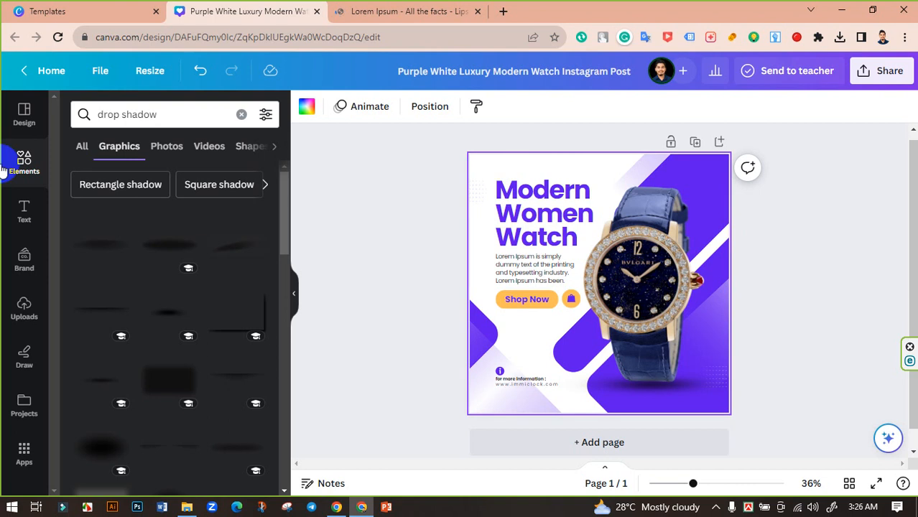
- Replace the "drop shadow" element search with a search for "texture" graphics
{"action": "left_click", "coordinate": [176, 114]}
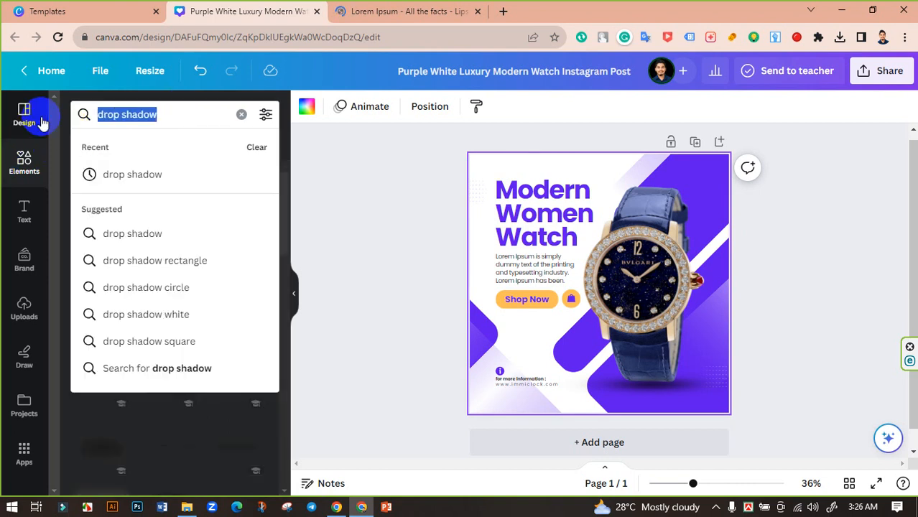
{"action": "key", "text": "BackSpace"}
{"action": "left_click", "coordinate": [115, 105]}
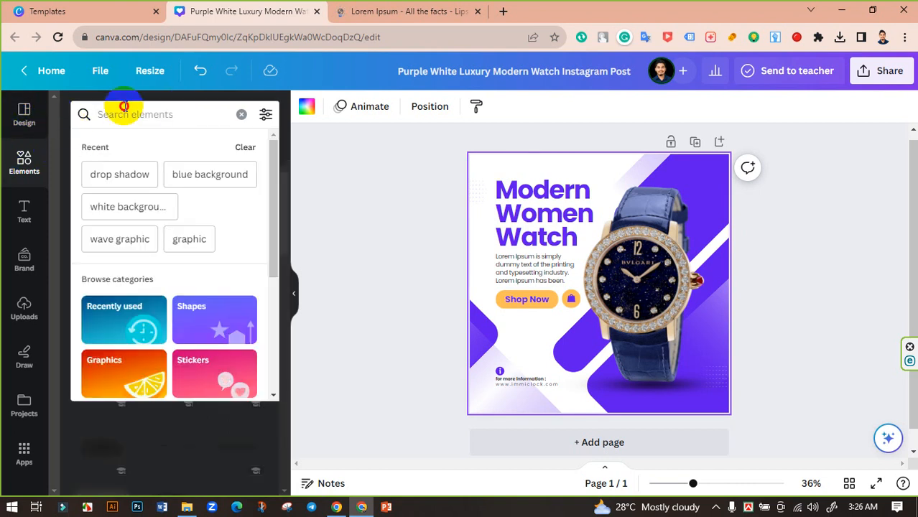
{"action": "left_click", "coordinate": [124, 107]}
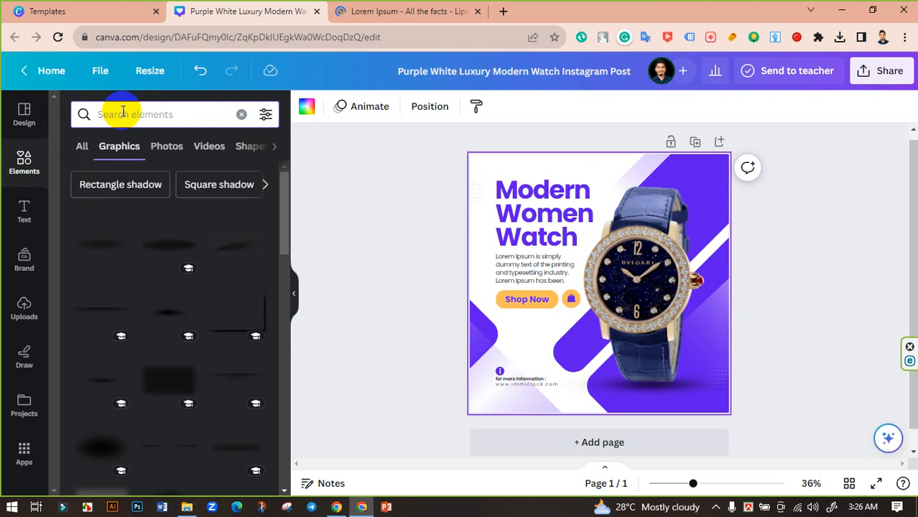
{"action": "type", "text": "tex"}
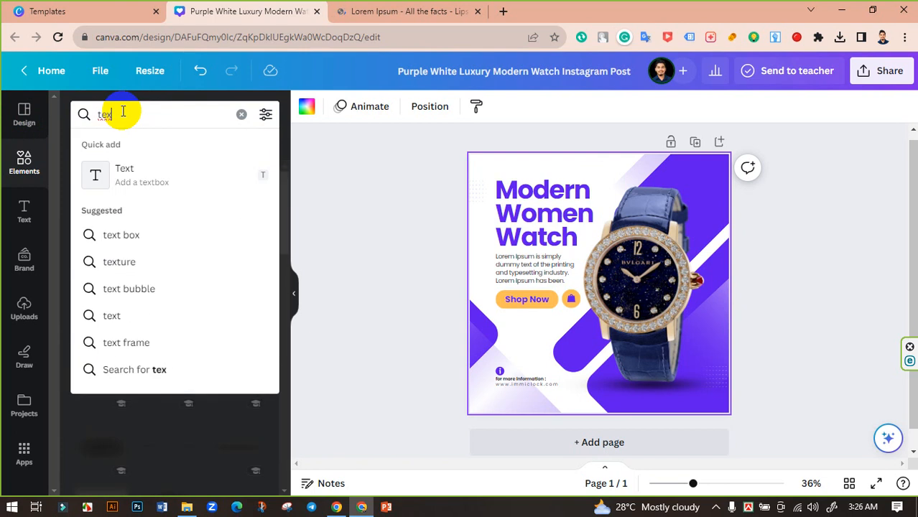
{"action": "type", "text": "ture"}
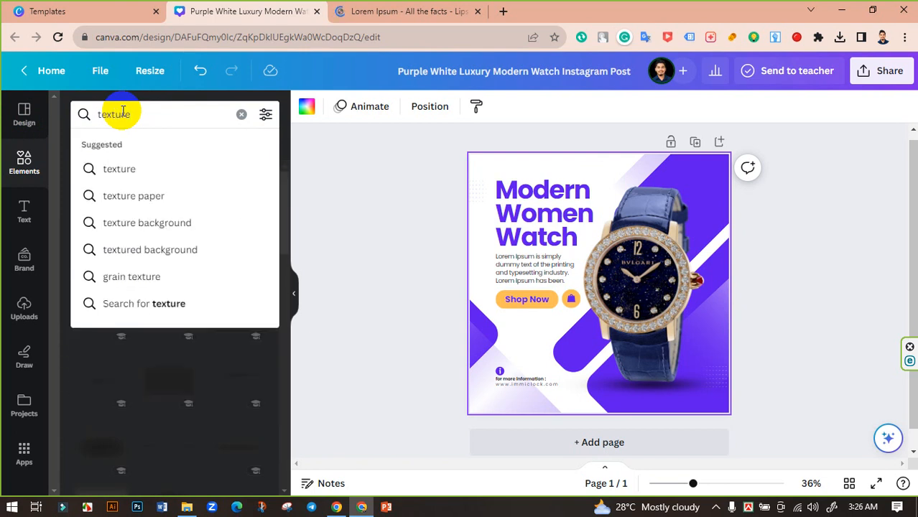
{"action": "left_click", "coordinate": [120, 169]}
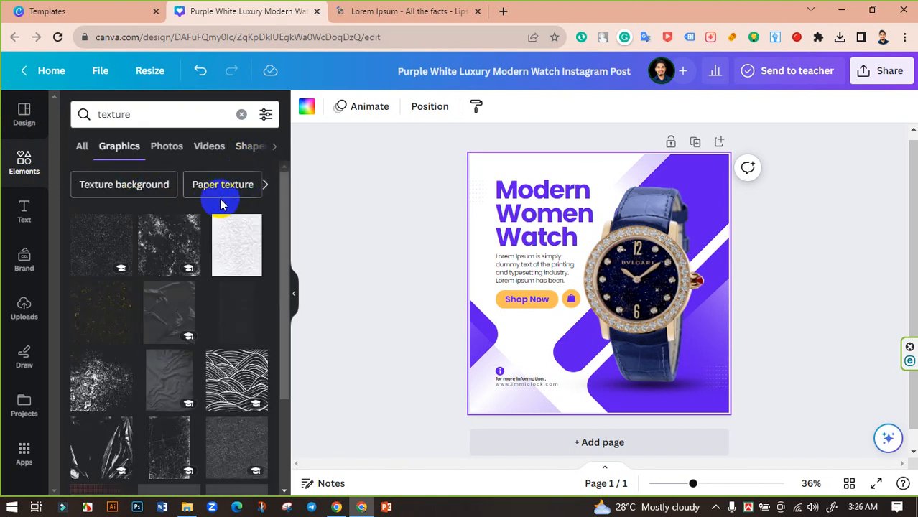
- Examine the texture graphics for a pattern that could suit the post's background
{"action": "scroll", "coordinate": [222, 216], "scroll_direction": "down", "scroll_amount": 2}
{"action": "scroll", "coordinate": [218, 225], "scroll_direction": "down", "scroll_amount": 3}
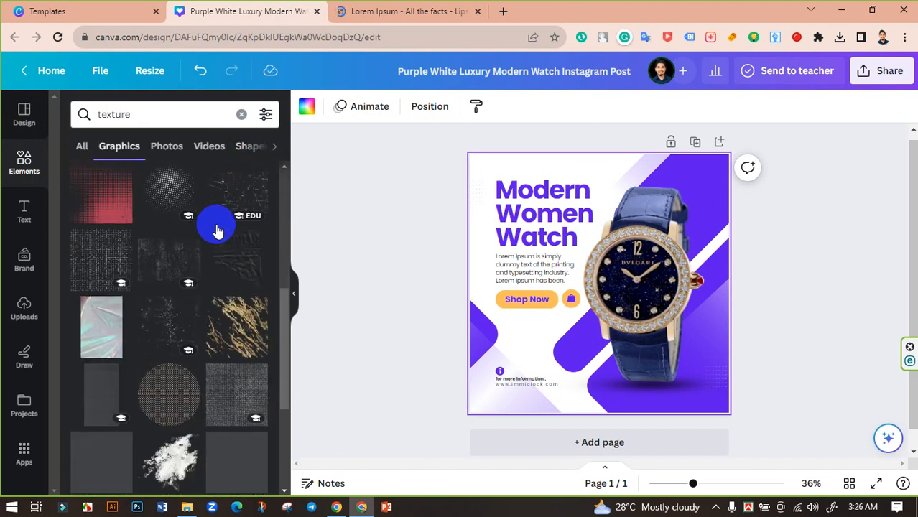
{"action": "scroll", "coordinate": [214, 236], "scroll_direction": "down", "scroll_amount": 3}
{"action": "scroll", "coordinate": [215, 230], "scroll_direction": "up", "scroll_amount": 6}
{"action": "scroll", "coordinate": [216, 229], "scroll_direction": "up", "scroll_amount": 2}
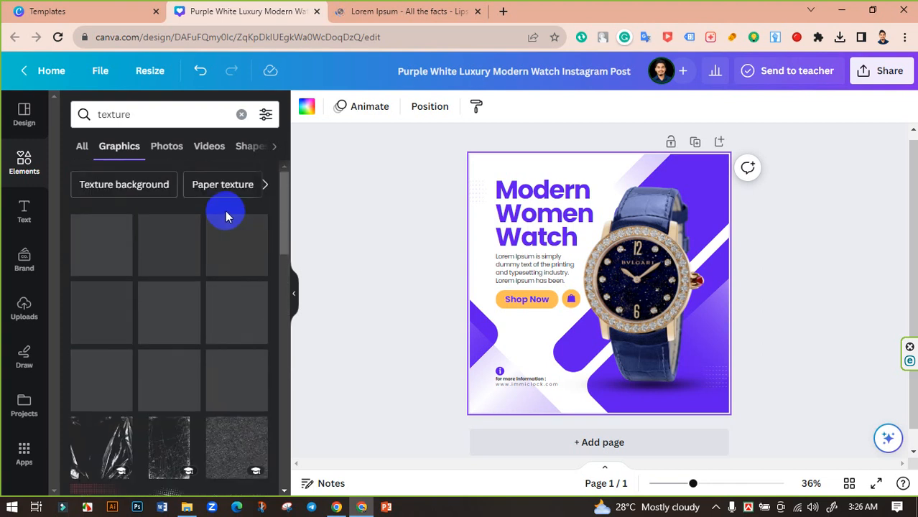
{"action": "left_click", "coordinate": [268, 184]}
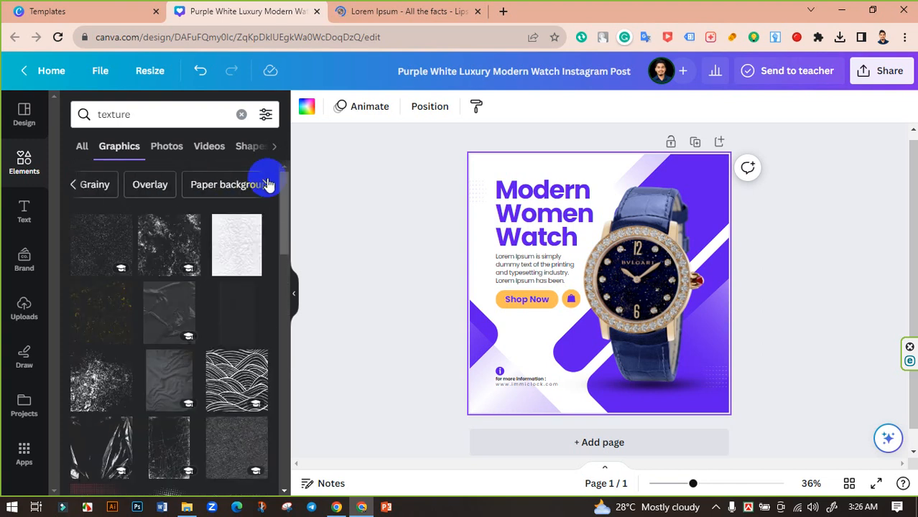
{"action": "scroll", "coordinate": [214, 264], "scroll_direction": "down", "scroll_amount": 5}
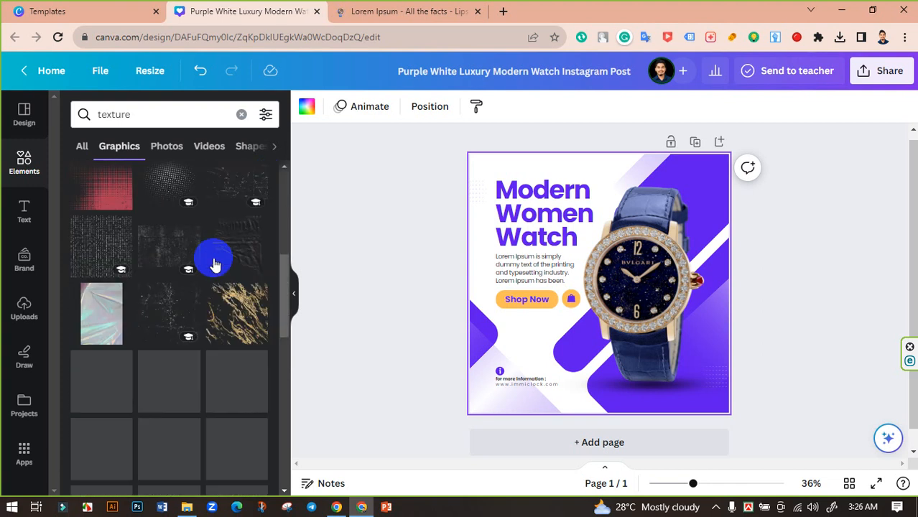
{"action": "scroll", "coordinate": [214, 264], "scroll_direction": "down", "scroll_amount": 5}
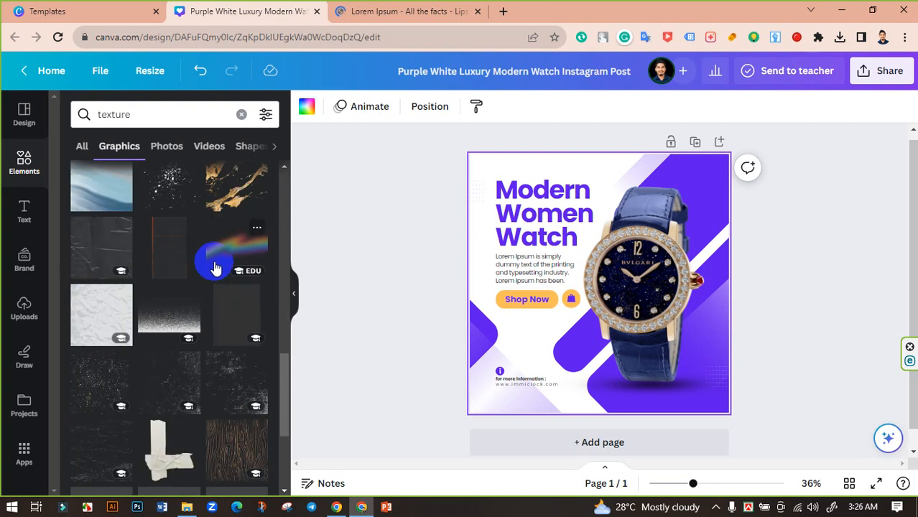
{"action": "scroll", "coordinate": [214, 267], "scroll_direction": "down", "scroll_amount": 5}
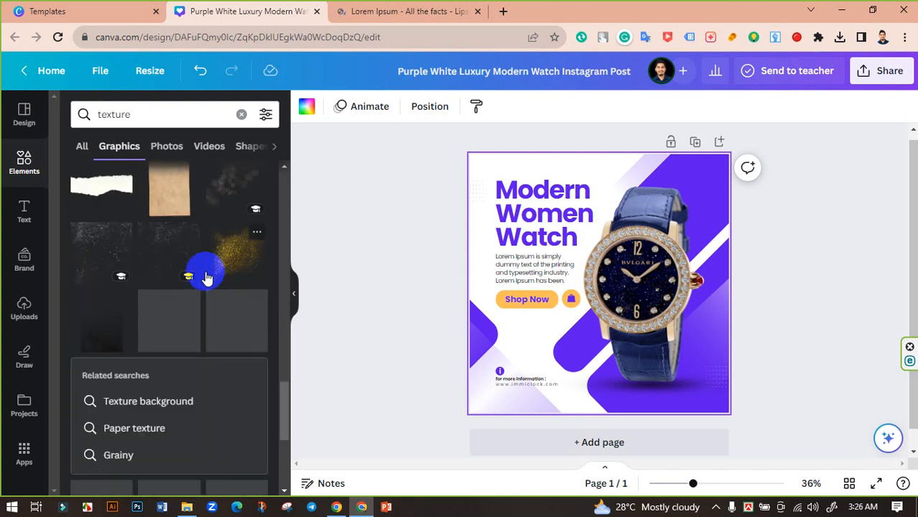
{"action": "scroll", "coordinate": [216, 275], "scroll_direction": "down", "scroll_amount": 10}
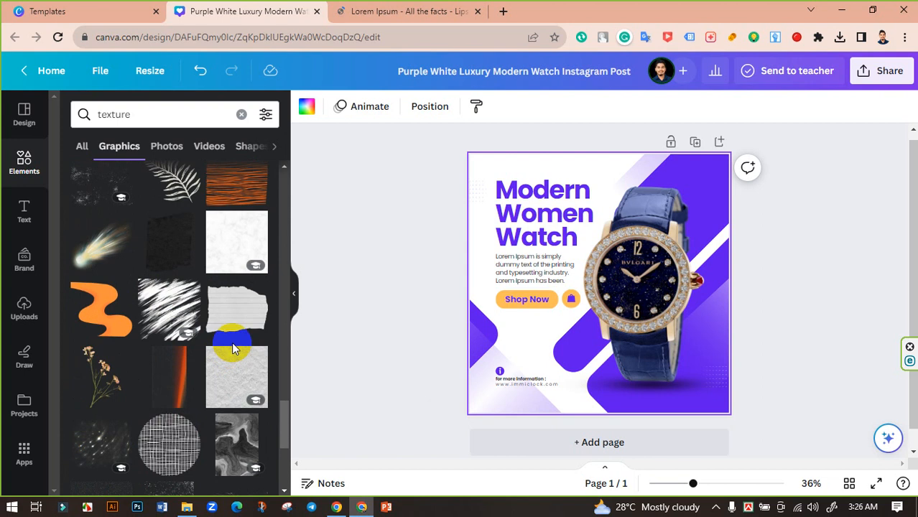
{"action": "scroll", "coordinate": [232, 348], "scroll_direction": "down", "scroll_amount": 5}
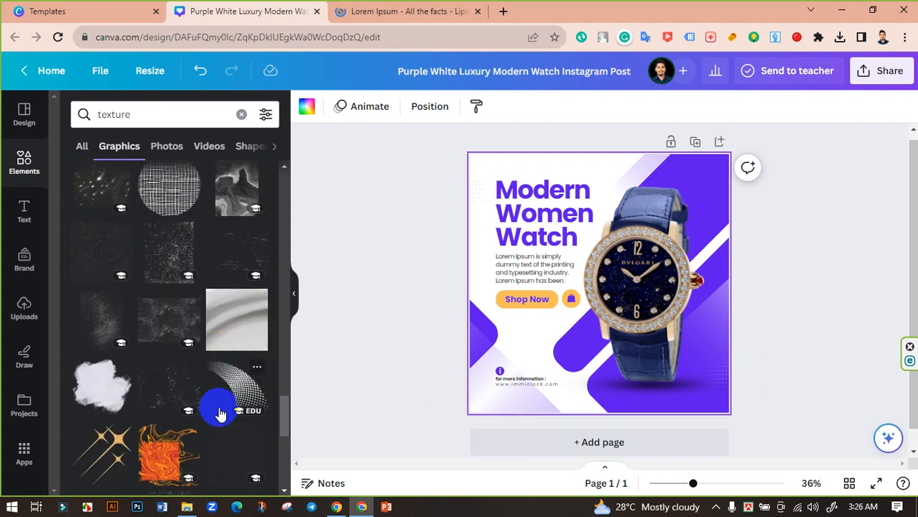
{"action": "scroll", "coordinate": [222, 413], "scroll_direction": "down", "scroll_amount": 4}
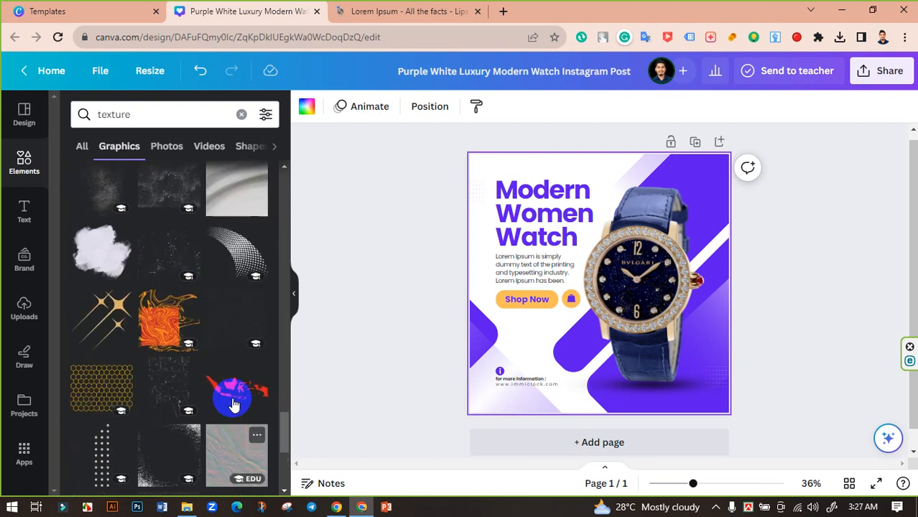
{"action": "scroll", "coordinate": [232, 403], "scroll_direction": "down", "scroll_amount": 6}
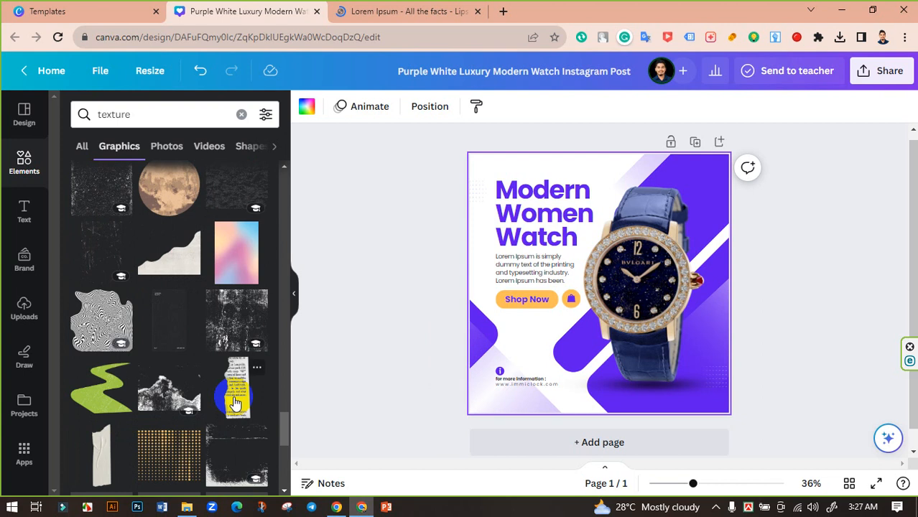
{"action": "scroll", "coordinate": [235, 400], "scroll_direction": "down", "scroll_amount": 2}
{"action": "scroll", "coordinate": [235, 400], "scroll_direction": "down", "scroll_amount": 5}
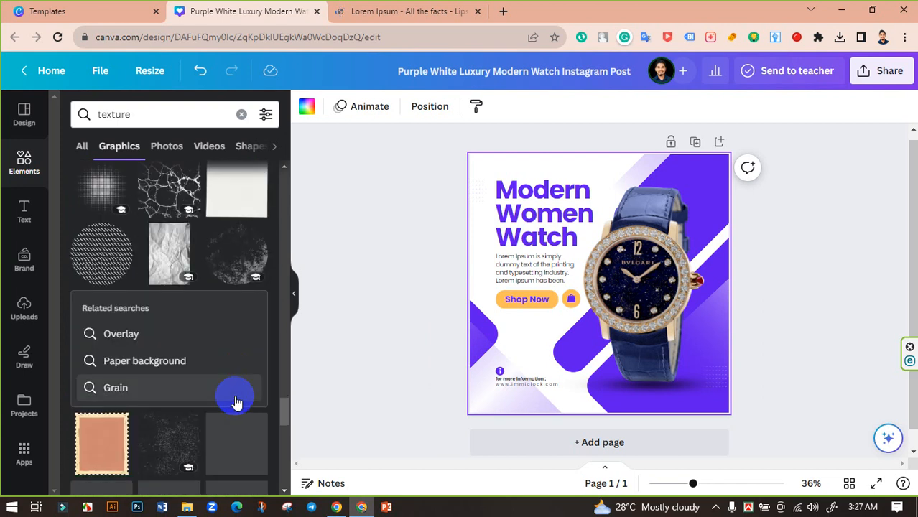
{"action": "scroll", "coordinate": [238, 402], "scroll_direction": "down", "scroll_amount": 3}
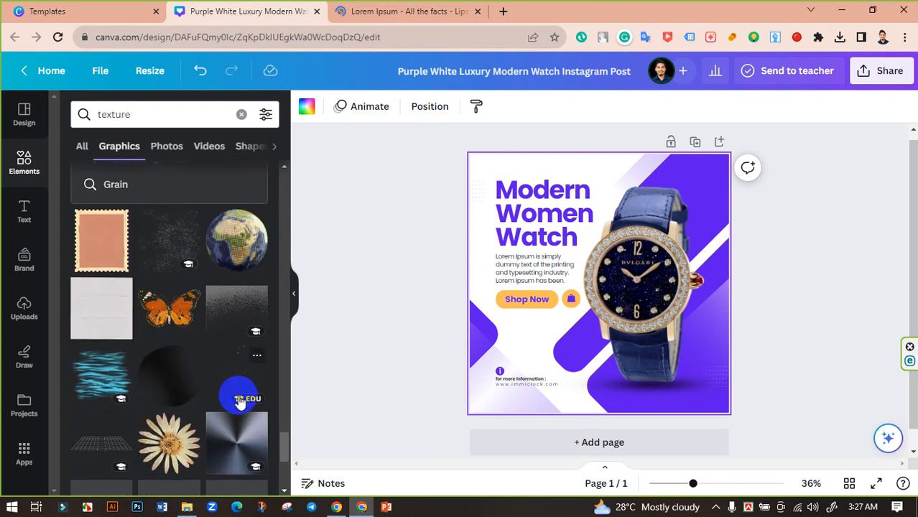
{"action": "scroll", "coordinate": [237, 400], "scroll_direction": "down", "scroll_amount": 3}
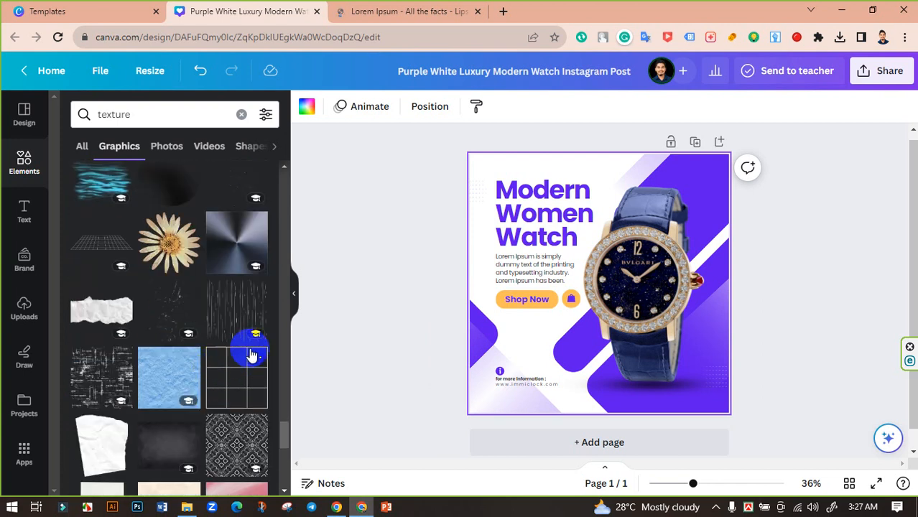
- Try the vertical-streak texture across the whole post in the document's purple, and delete it
{"action": "left_click", "coordinate": [236, 318]}
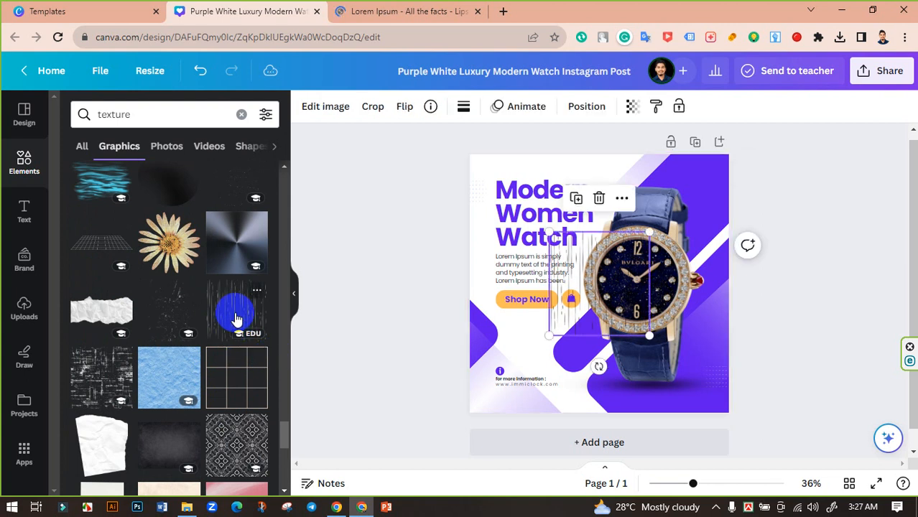
{"action": "left_click_drag", "start_coordinate": [648, 336], "coordinate": [732, 423]}
{"action": "left_click", "coordinate": [463, 108]}
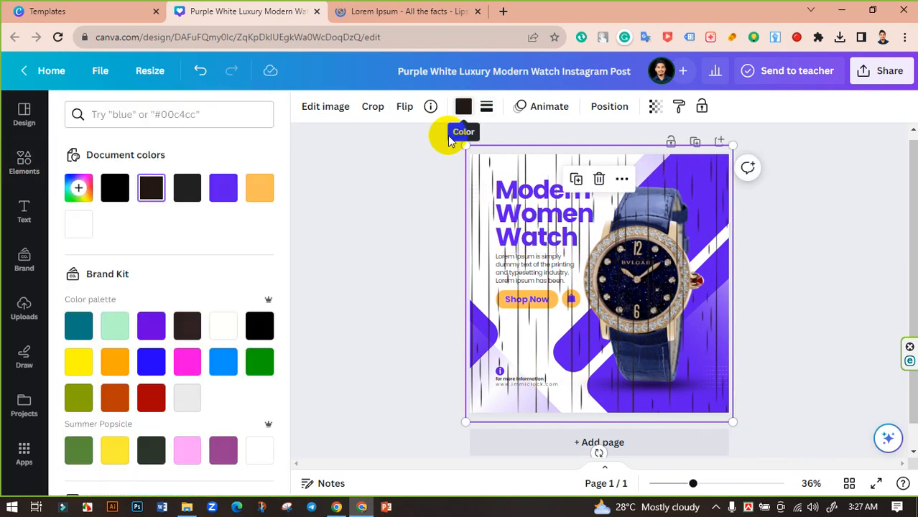
{"action": "left_click", "coordinate": [221, 189]}
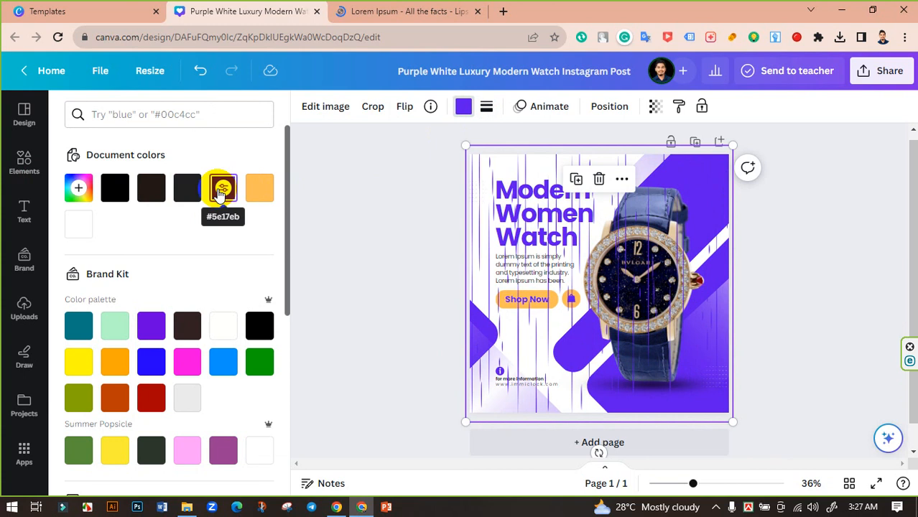
{"action": "left_click", "coordinate": [595, 183]}
- Replace the "texture" element search with "white background" and narrow the results to photos
{"action": "left_click", "coordinate": [160, 115]}
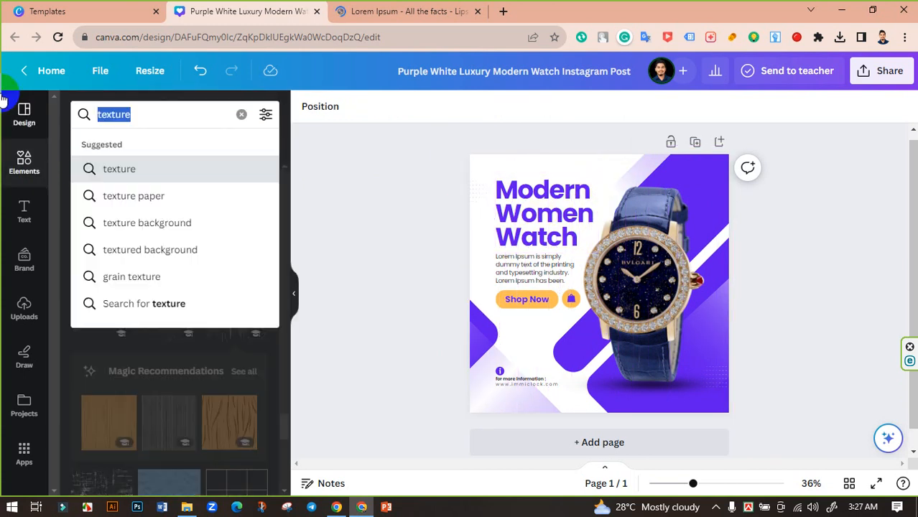
{"action": "key", "text": "BackSpace"}
{"action": "type", "text": "white"}
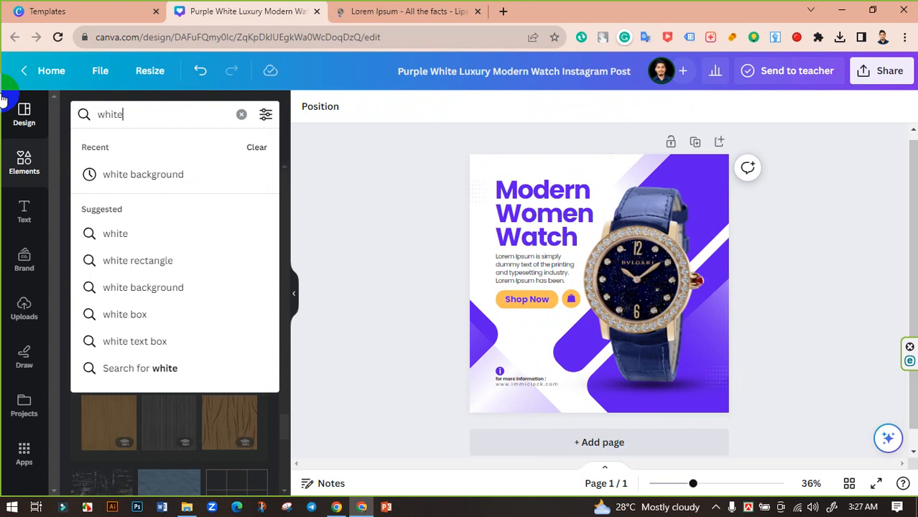
{"action": "left_click", "coordinate": [123, 174]}
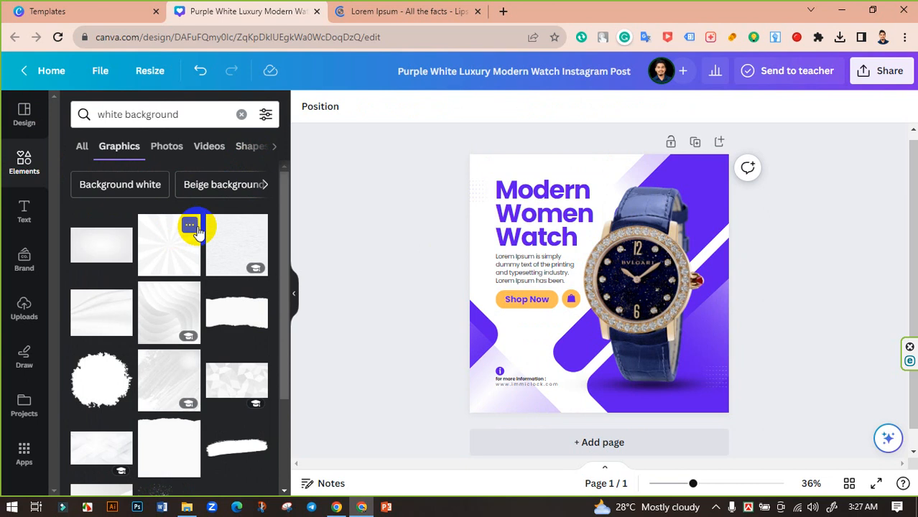
{"action": "left_click", "coordinate": [266, 185]}
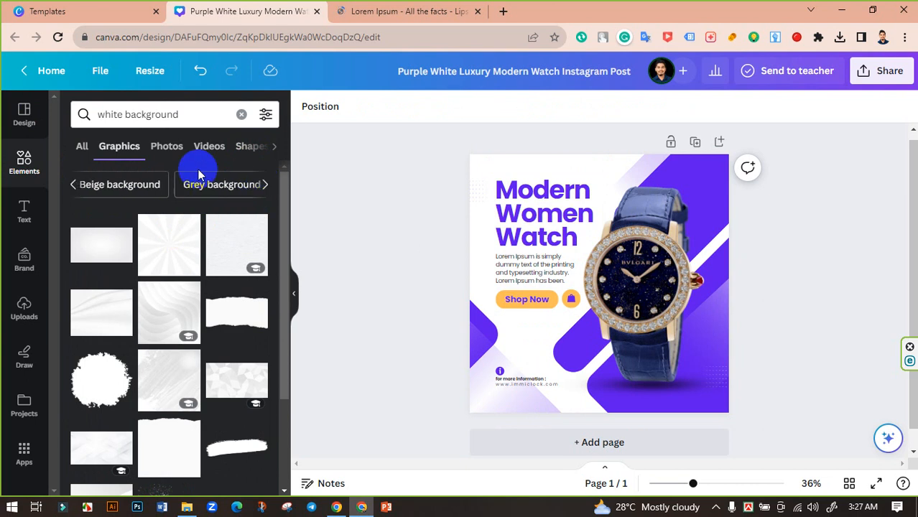
{"action": "left_click", "coordinate": [165, 147]}
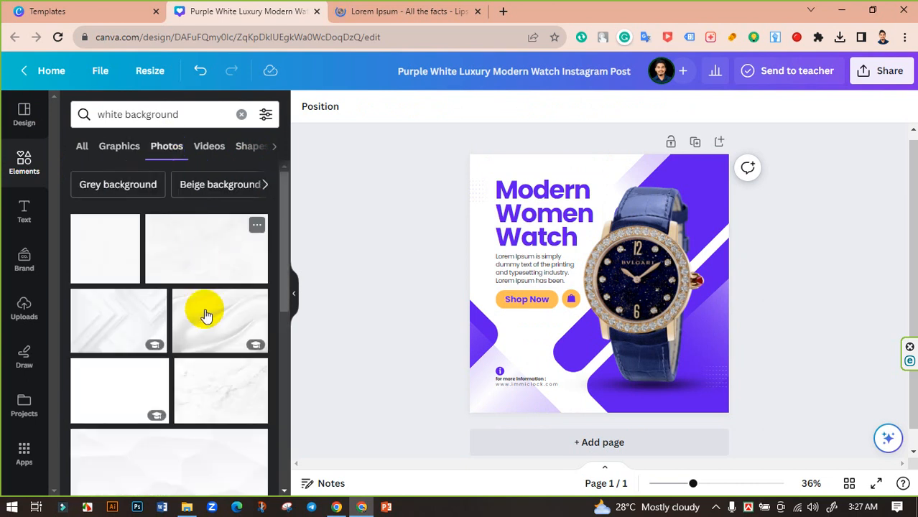
- Find the white photo with curved folds and a gold line among the white background photos and add it to the post
{"action": "scroll", "coordinate": [204, 312], "scroll_direction": "down", "scroll_amount": 10}
{"action": "scroll", "coordinate": [211, 320], "scroll_direction": "down", "scroll_amount": 5}
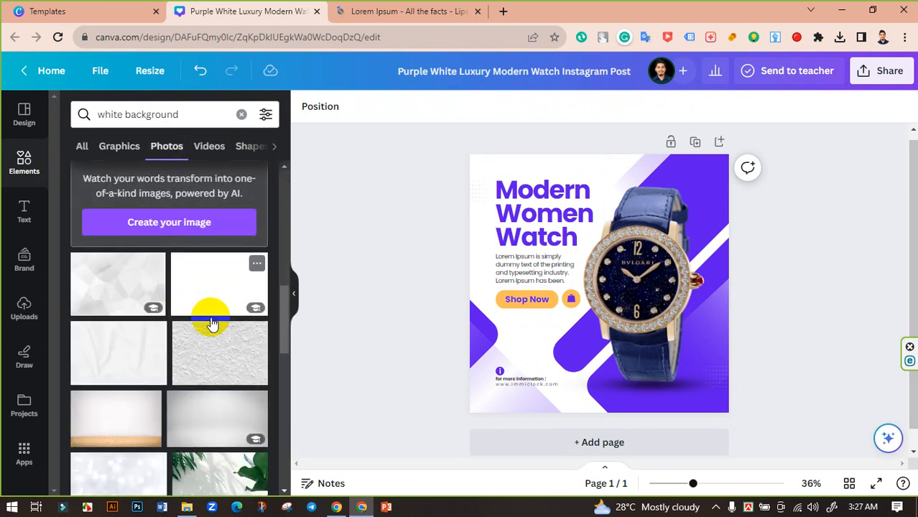
{"action": "scroll", "coordinate": [213, 331], "scroll_direction": "up", "scroll_amount": 3}
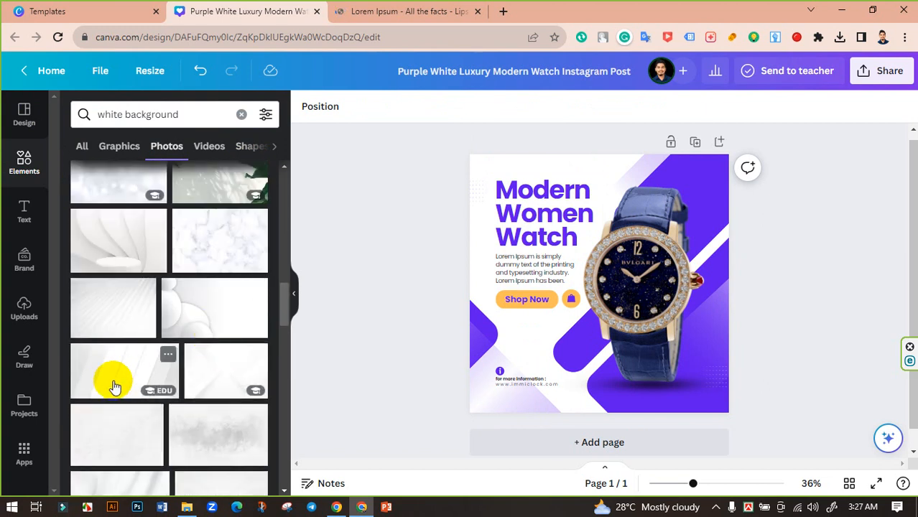
{"action": "scroll", "coordinate": [241, 388], "scroll_direction": "down", "scroll_amount": 5}
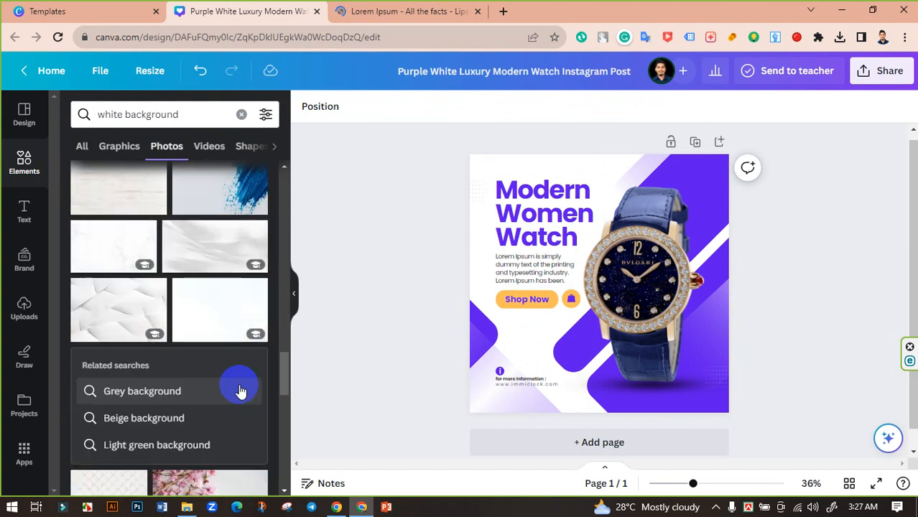
{"action": "scroll", "coordinate": [240, 391], "scroll_direction": "down", "scroll_amount": 10}
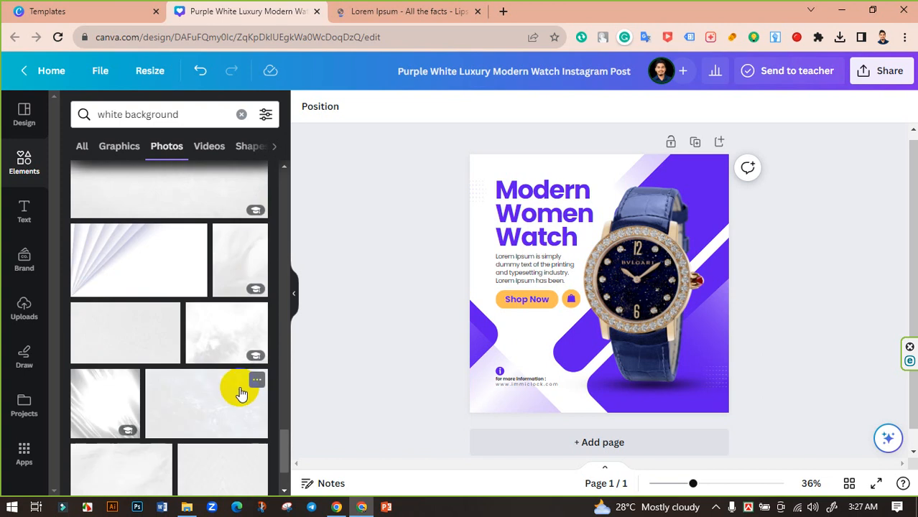
{"action": "scroll", "coordinate": [241, 393], "scroll_direction": "down", "scroll_amount": 10}
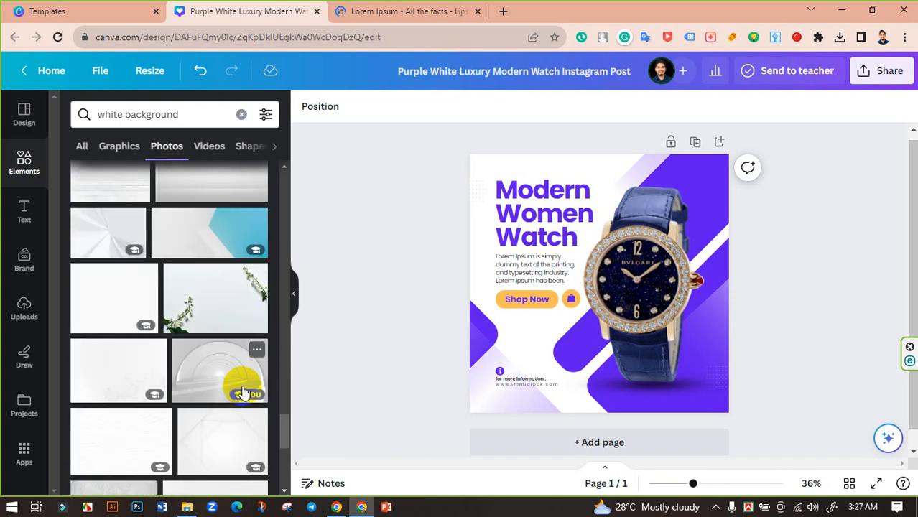
{"action": "scroll", "coordinate": [242, 392], "scroll_direction": "down", "scroll_amount": 10}
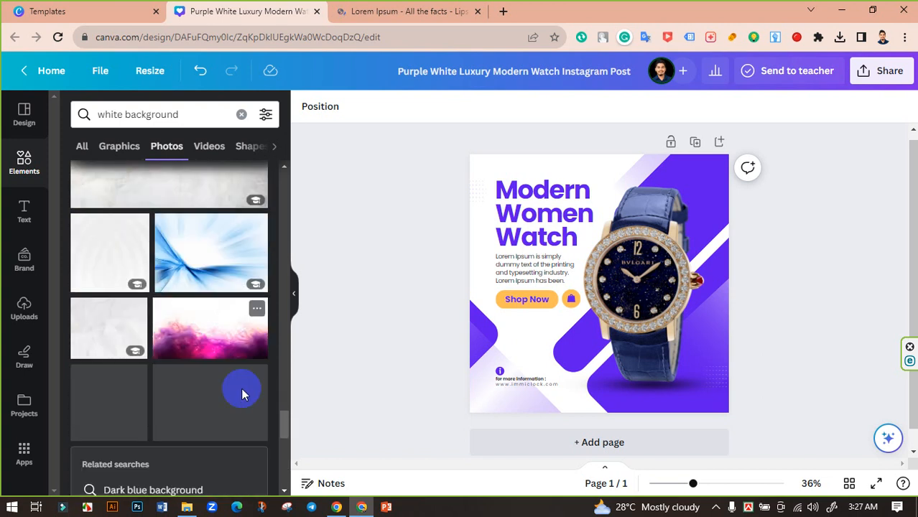
{"action": "scroll", "coordinate": [241, 392], "scroll_direction": "down", "scroll_amount": 10}
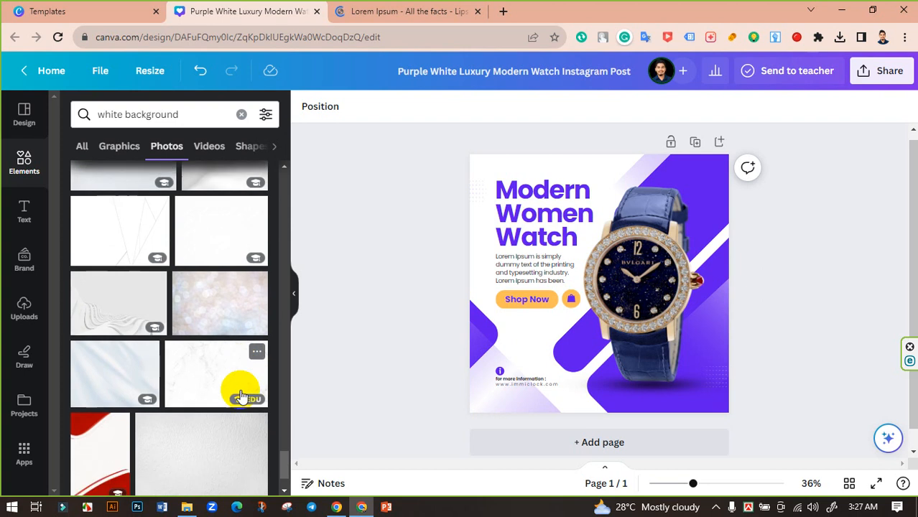
{"action": "scroll", "coordinate": [240, 396], "scroll_direction": "down", "scroll_amount": 10}
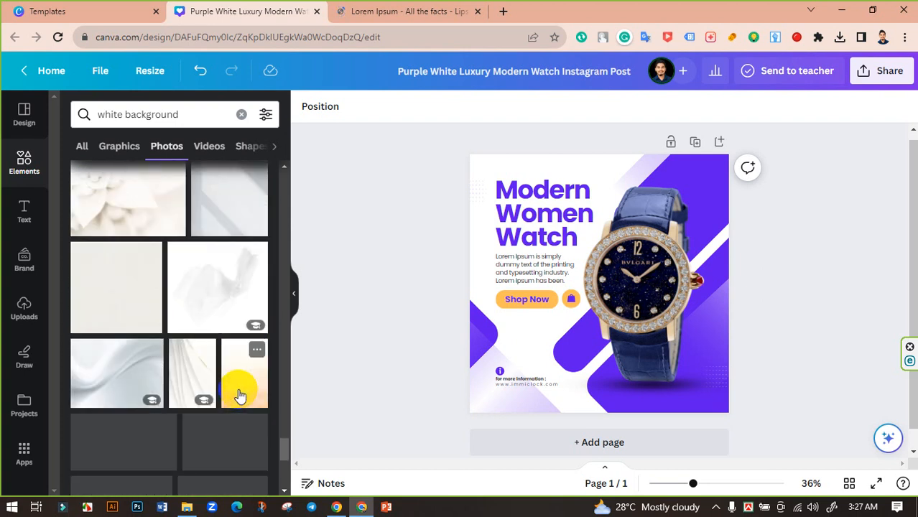
{"action": "scroll", "coordinate": [241, 395], "scroll_direction": "down", "scroll_amount": 6}
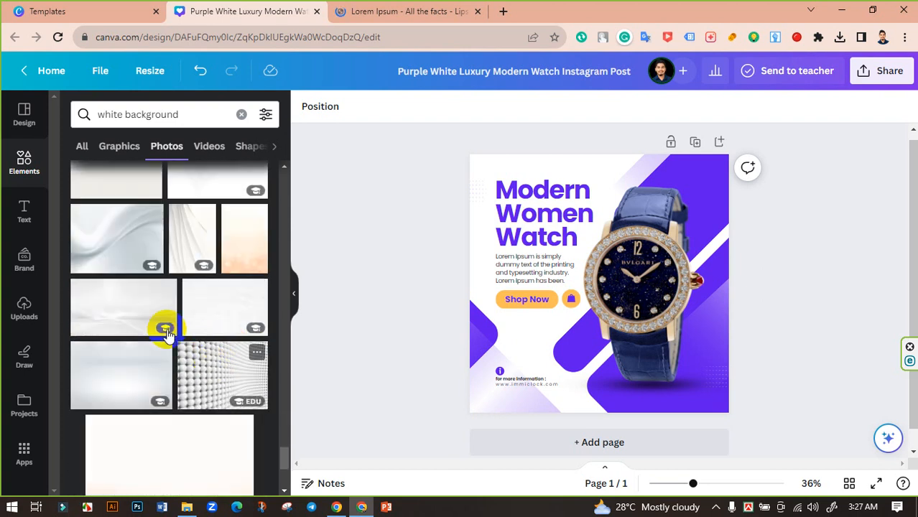
{"action": "left_click", "coordinate": [186, 243]}
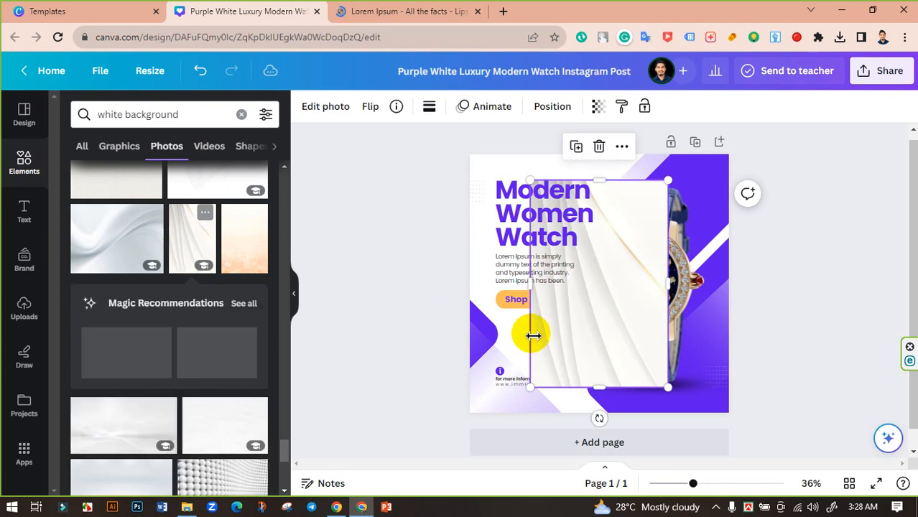
- Enlarge and widen the white folds photo beyond the page edges so it covers the whole post
{"action": "left_click_drag", "start_coordinate": [668, 388], "coordinate": [711, 450]}
{"action": "left_click_drag", "start_coordinate": [487, 288], "coordinate": [397, 287]}
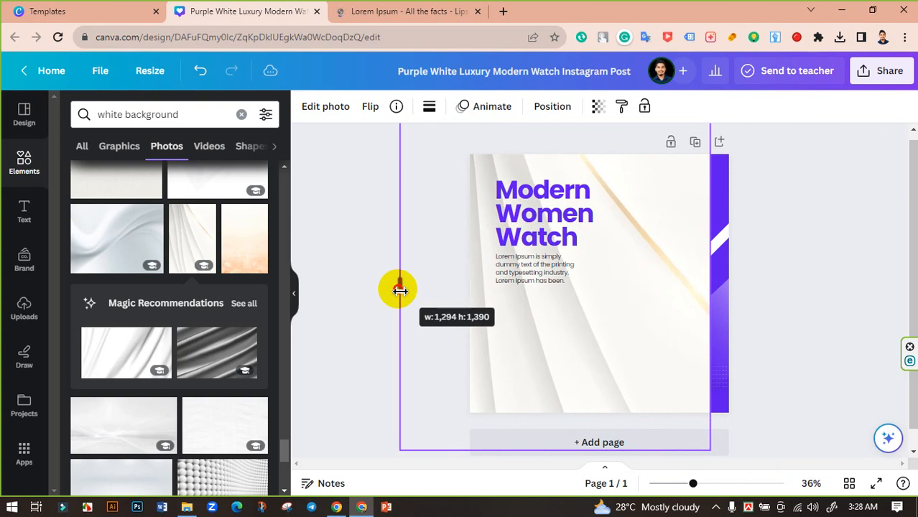
{"action": "left_click_drag", "start_coordinate": [711, 285], "coordinate": [780, 283]}
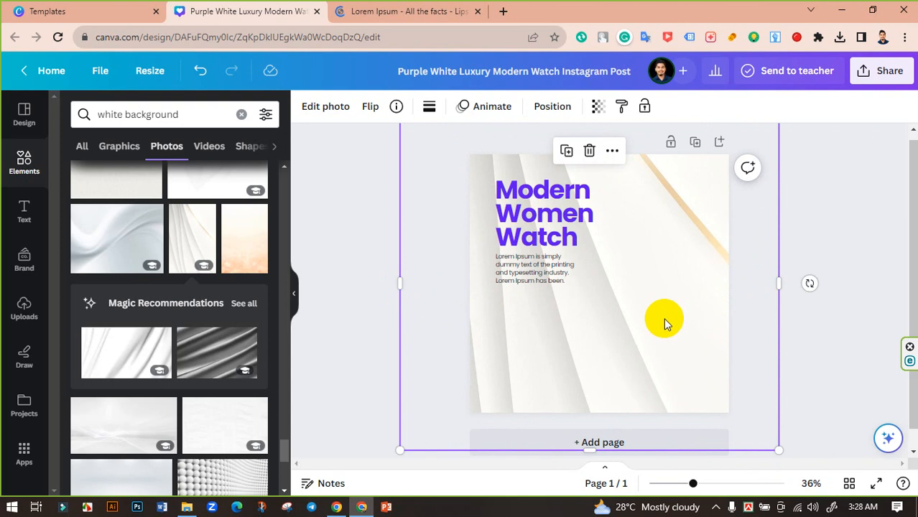
- Send the white folds photo backward behind the text, watch, Shop Now button and purple shapes
{"action": "key", "text": "ctrl+["}
{"action": "key", "text": "ctrl+["}
{"action": "key", "text": "ctrl+["}
{"action": "key", "text": "ctrl+["}
{"action": "key", "text": "ctrl+["}
{"action": "key", "text": "ctrl+["}
{"action": "key", "text": "ctrl+["}
{"action": "key", "text": "ctrl+["}
{"action": "key", "text": "ctrl+["}
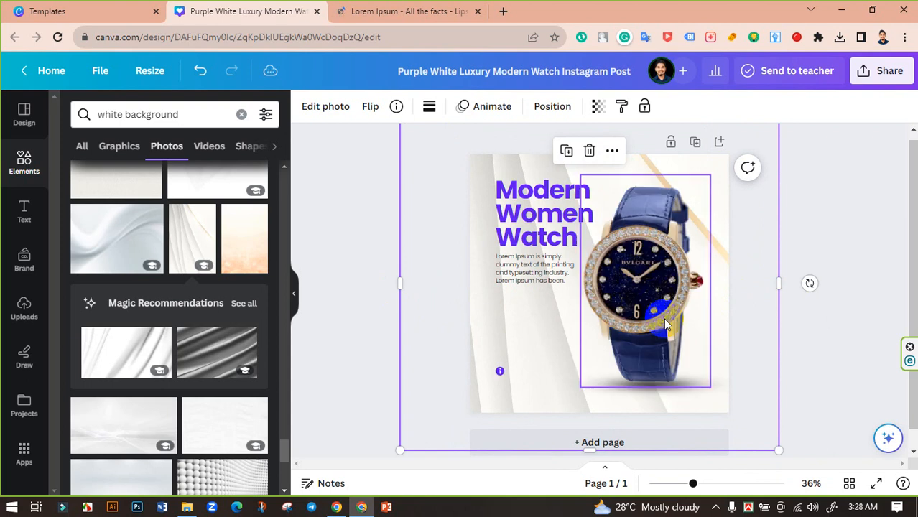
{"action": "key", "text": "ctrl+["}
{"action": "key", "text": "ctrl+["}
{"action": "key", "text": "ctrl+["}
{"action": "key", "text": "ctrl+["}
{"action": "key", "text": "ctrl+["}
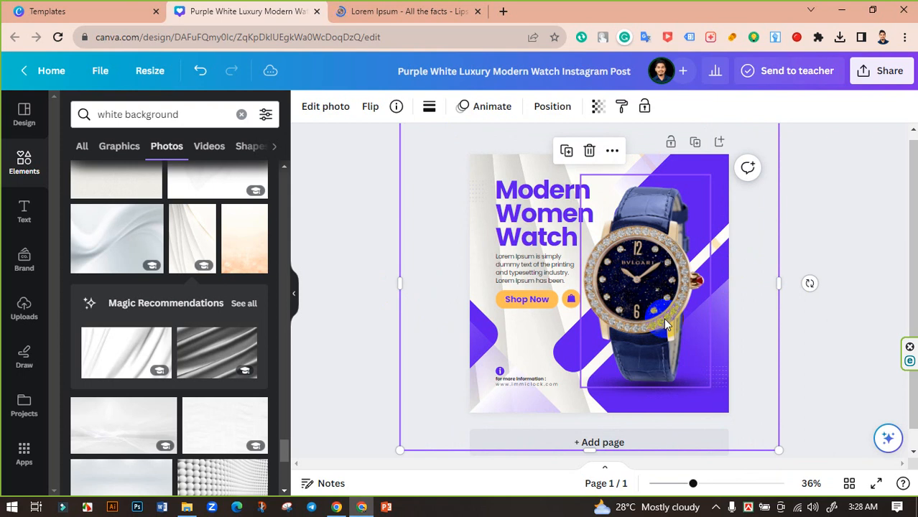
- Set the transparency of the white folds background photo to 70
{"action": "left_click", "coordinate": [811, 232]}
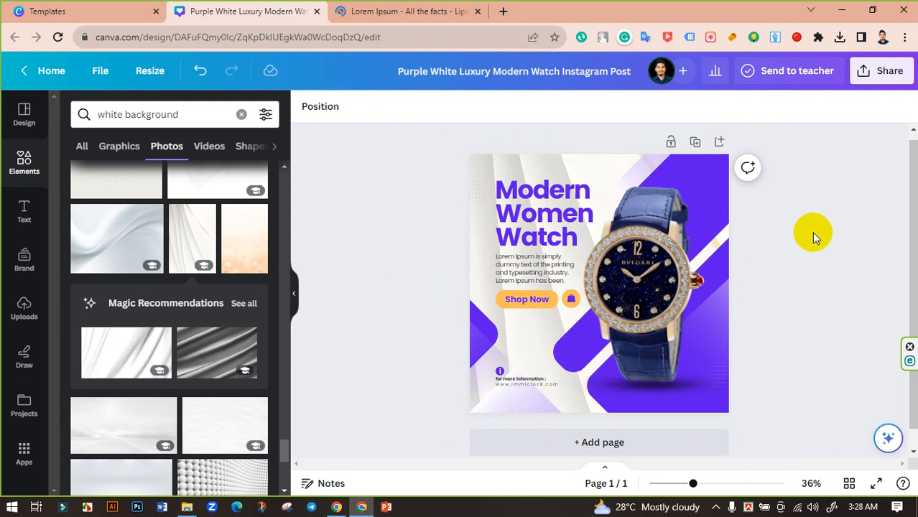
{"action": "left_click", "coordinate": [572, 169]}
{"action": "left_click", "coordinate": [598, 106]}
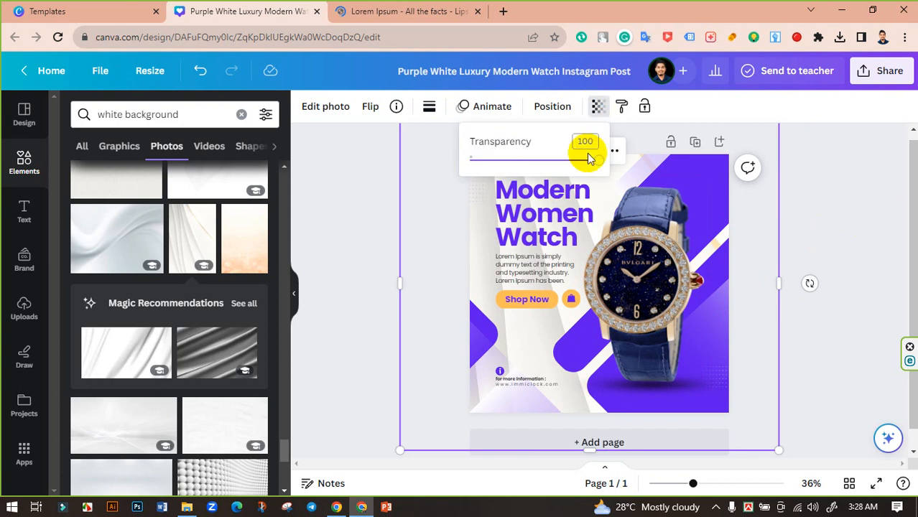
{"action": "left_click", "coordinate": [598, 140]}
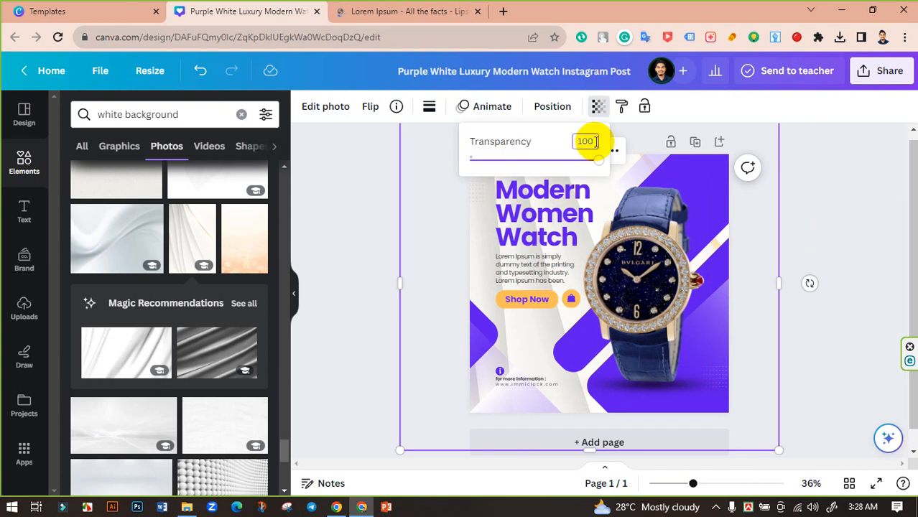
{"action": "type", "text": "70"}
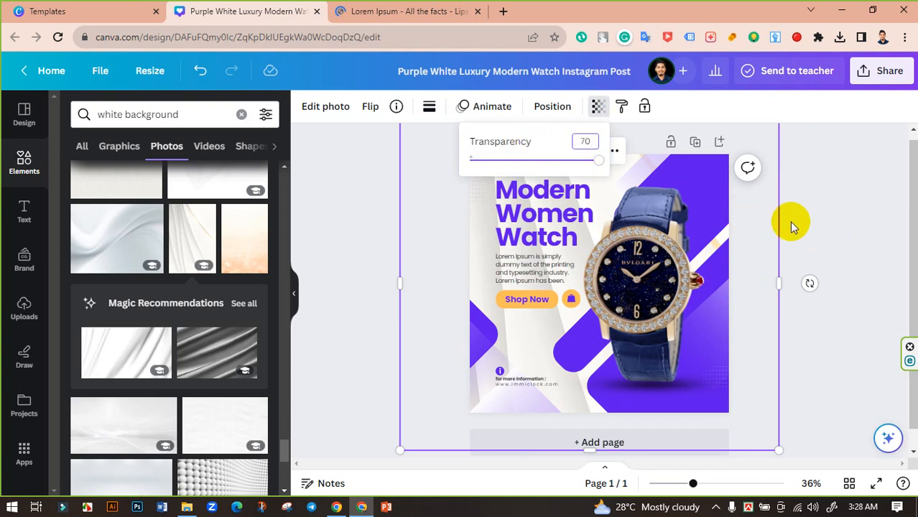
{"action": "left_click", "coordinate": [823, 215]}
{"action": "left_click", "coordinate": [822, 215]}
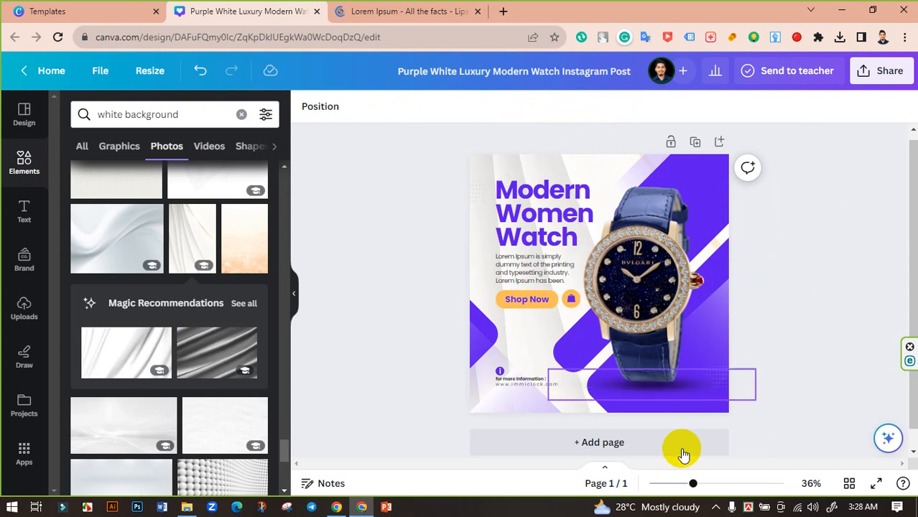
- Change the Shop Now button's fill to the purple from the Brand Kit color palette
{"action": "left_click_drag", "start_coordinate": [693, 483], "coordinate": [696, 487]}
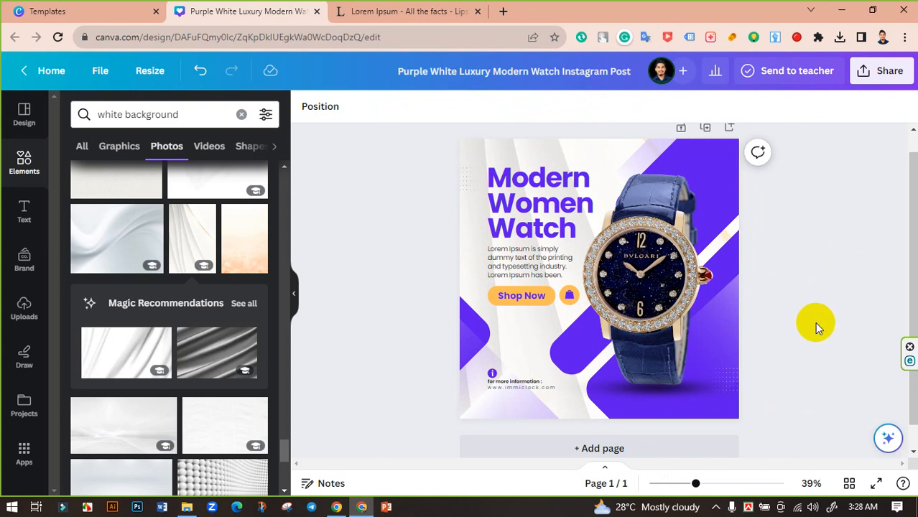
{"action": "left_click", "coordinate": [553, 297]}
{"action": "left_click", "coordinate": [374, 107]}
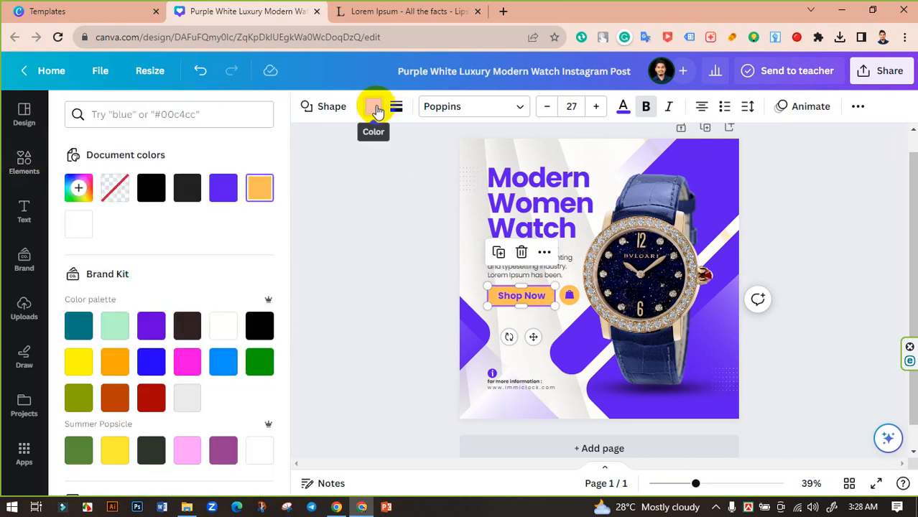
{"action": "left_click", "coordinate": [150, 325]}
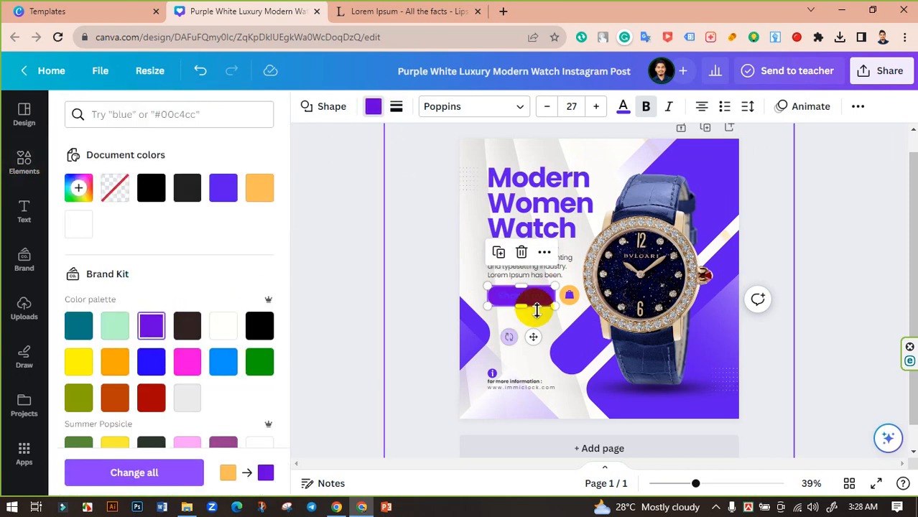
- Change the color of the Shop Now text to white from the Brand Kit palette
{"action": "left_click", "coordinate": [539, 296]}
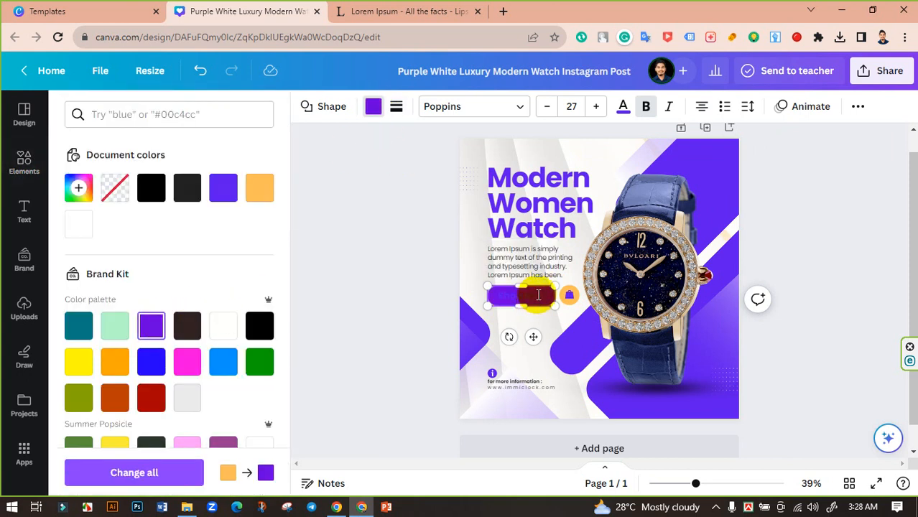
{"action": "left_click", "coordinate": [629, 106]}
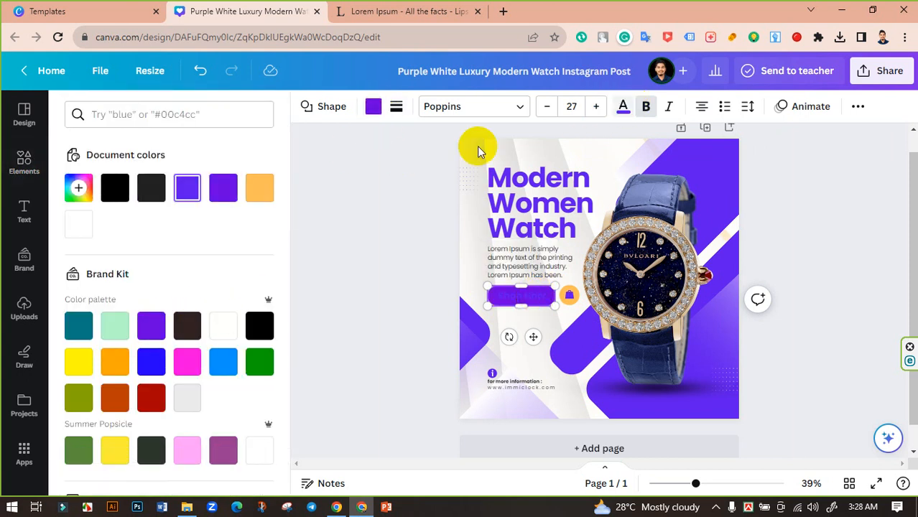
{"action": "left_click", "coordinate": [225, 326]}
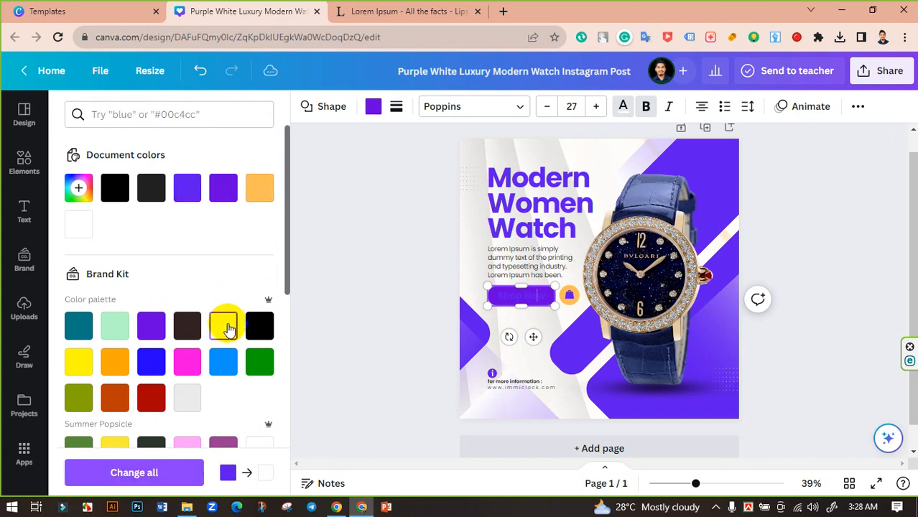
{"action": "triple_click", "coordinate": [532, 297]}
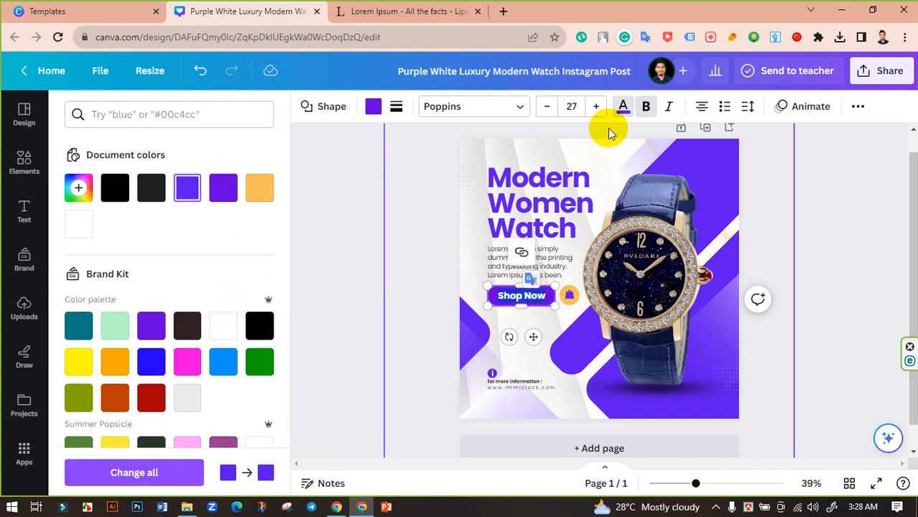
{"action": "left_click", "coordinate": [622, 107]}
{"action": "left_click", "coordinate": [622, 107]}
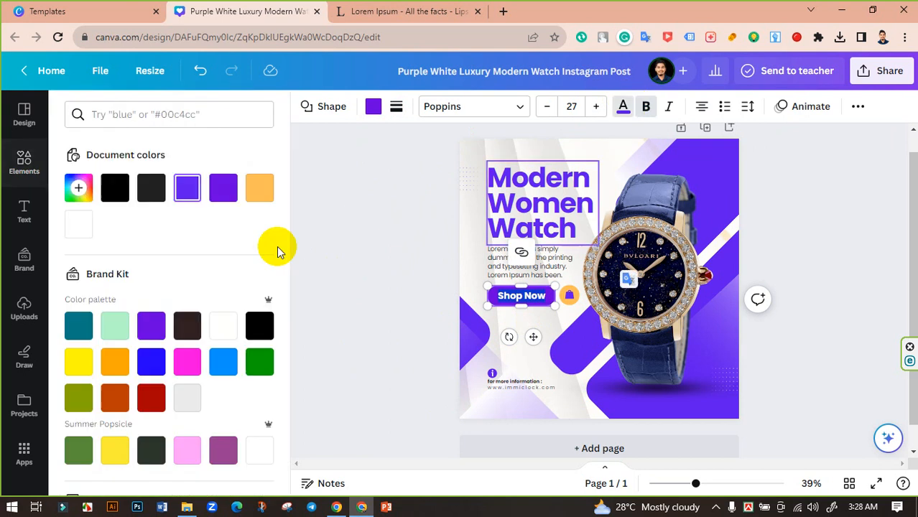
{"action": "left_click", "coordinate": [222, 324]}
{"action": "left_click", "coordinate": [399, 275]}
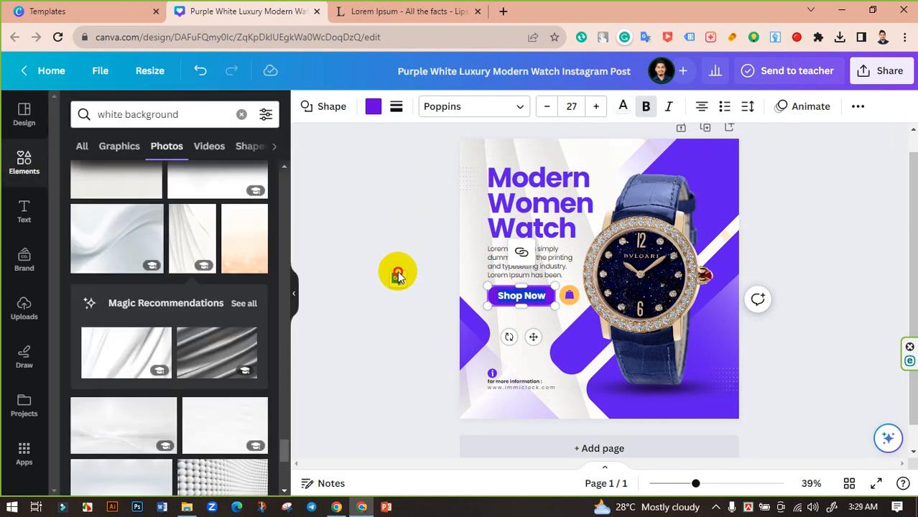
{"action": "left_click", "coordinate": [398, 267]}
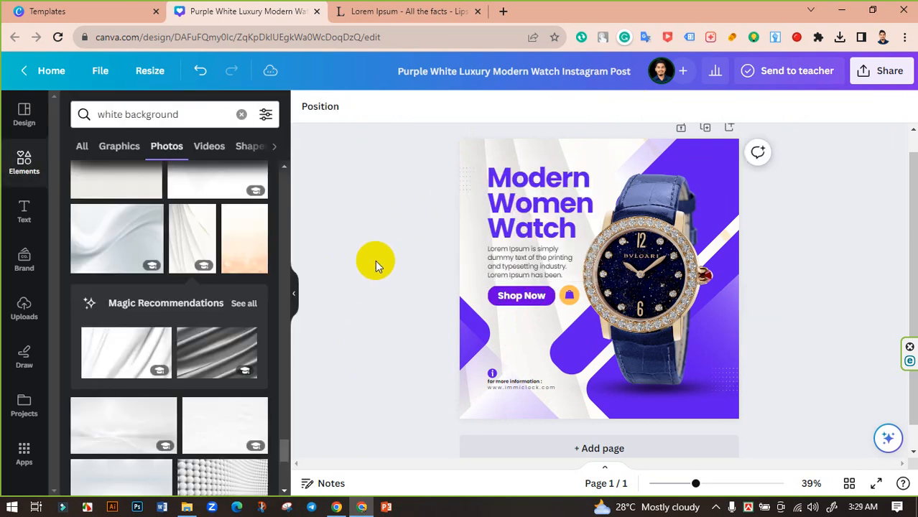
- Recolor the shopping bag icon beside the Shop Now button to white
{"action": "left_click", "coordinate": [570, 296]}
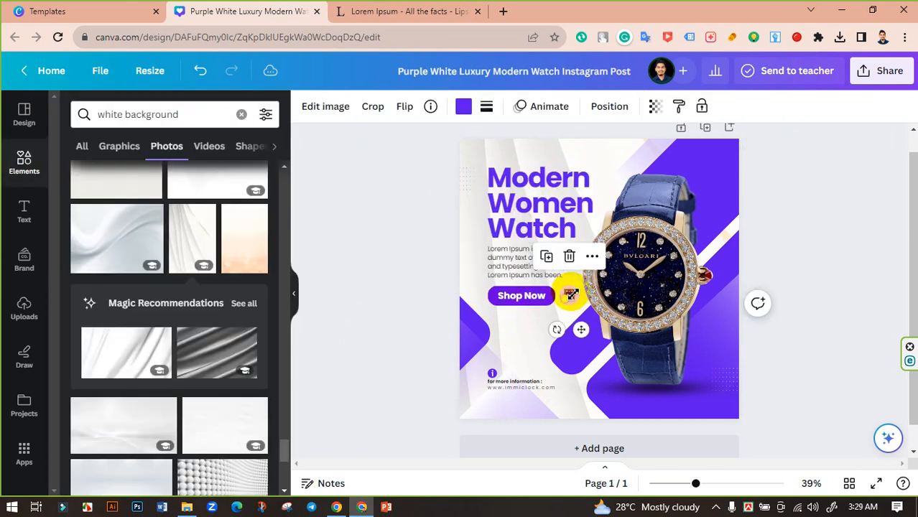
{"action": "left_click", "coordinate": [464, 106]}
{"action": "left_click", "coordinate": [116, 227]}
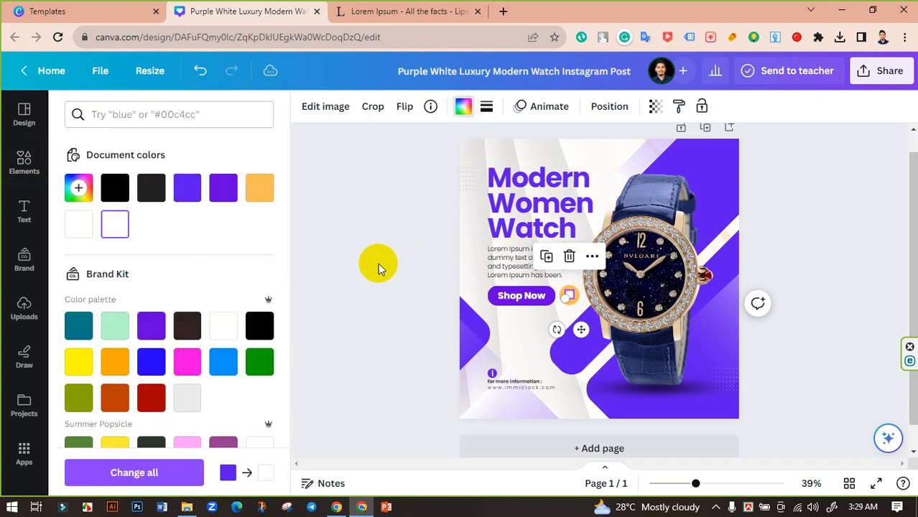
{"action": "left_click", "coordinate": [409, 262]}
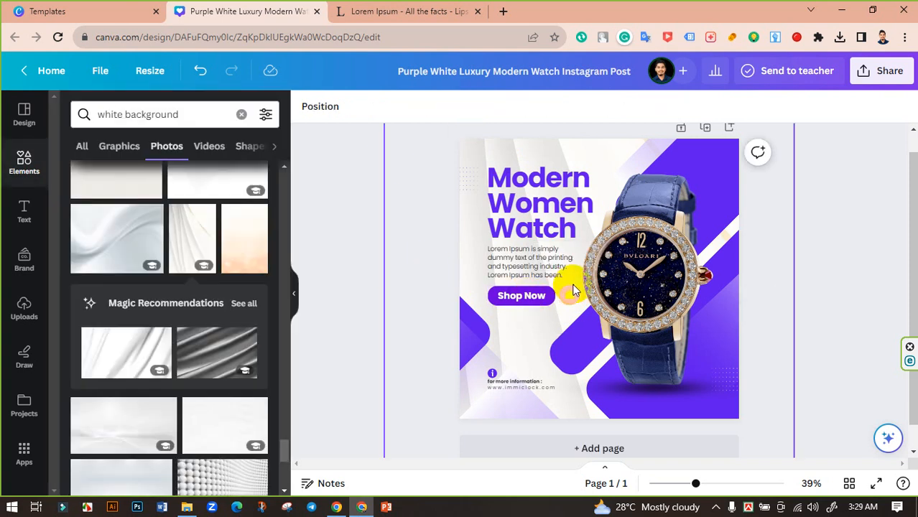
- Fill the circle behind the shopping bag icon with the same Brand Kit purple as the Shop Now button
{"action": "left_click", "coordinate": [572, 290]}
{"action": "left_click", "coordinate": [575, 290]}
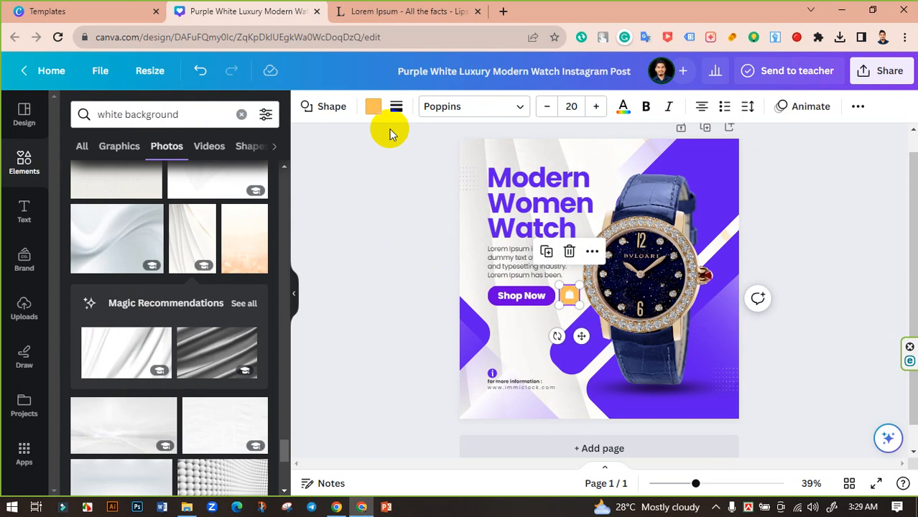
{"action": "left_click", "coordinate": [373, 106]}
{"action": "left_click", "coordinate": [157, 325]}
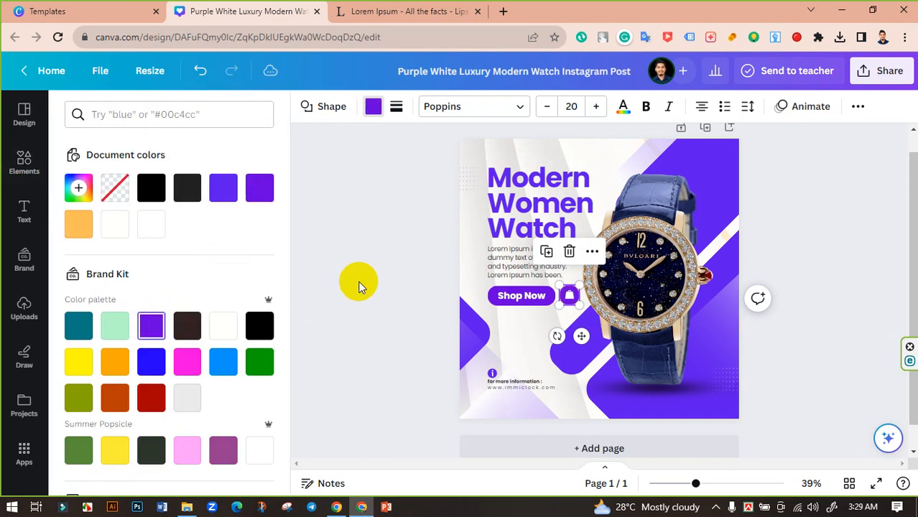
{"action": "left_click", "coordinate": [359, 280]}
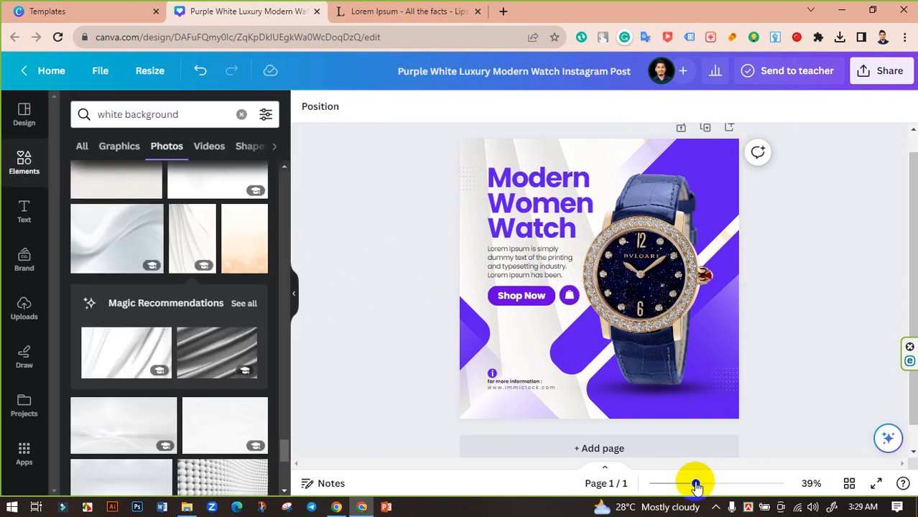
- Collapse the elements panel and rename the design as "Watch Post"
{"action": "mouse_move", "coordinate": [694, 484]}
{"action": "left_mouse_down"}
{"action": "mouse_move", "coordinate": [722, 481]}
{"action": "mouse_move", "coordinate": [693, 469]}
{"action": "left_mouse_up"}
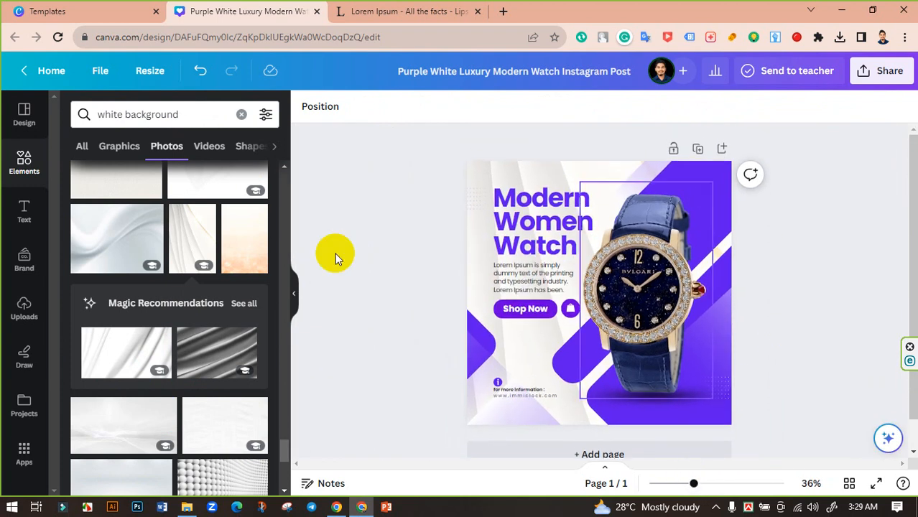
{"action": "left_click", "coordinate": [293, 290]}
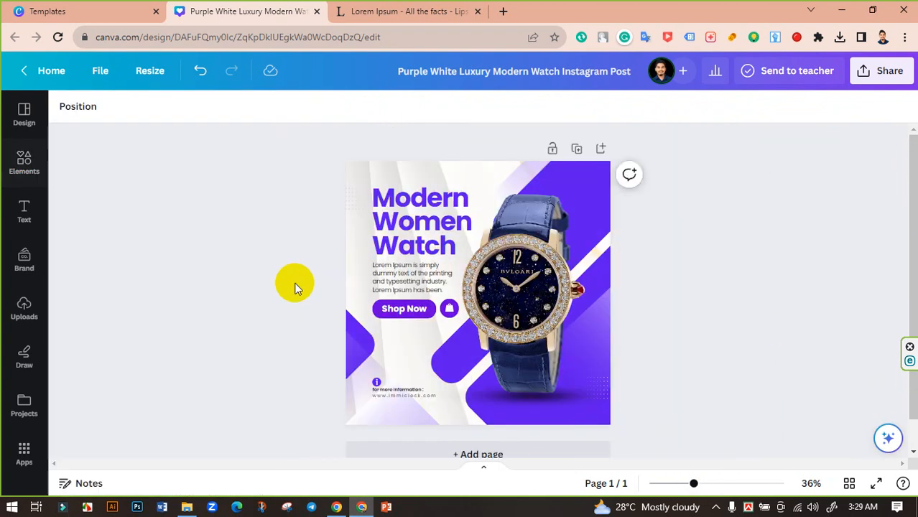
{"action": "left_click", "coordinate": [562, 71]}
{"action": "key", "text": "BackSpace"}
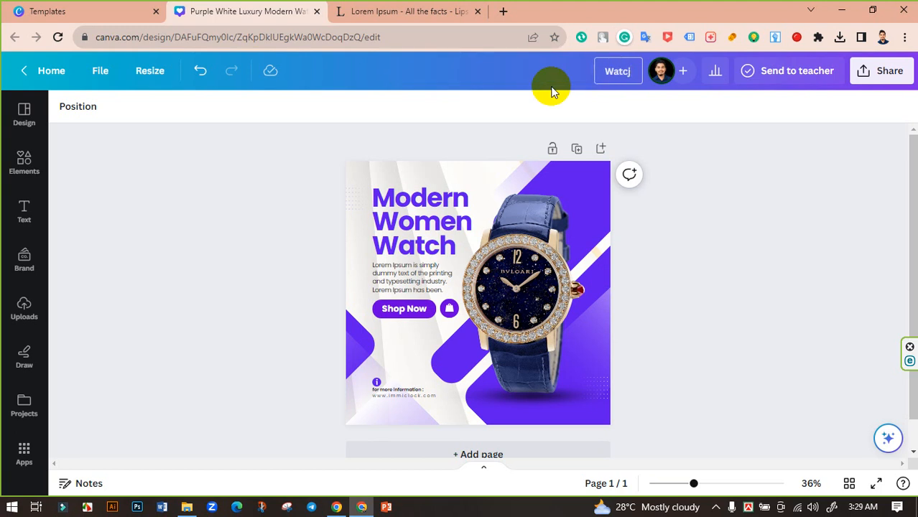
{"action": "type", "text": "Watch Post"}
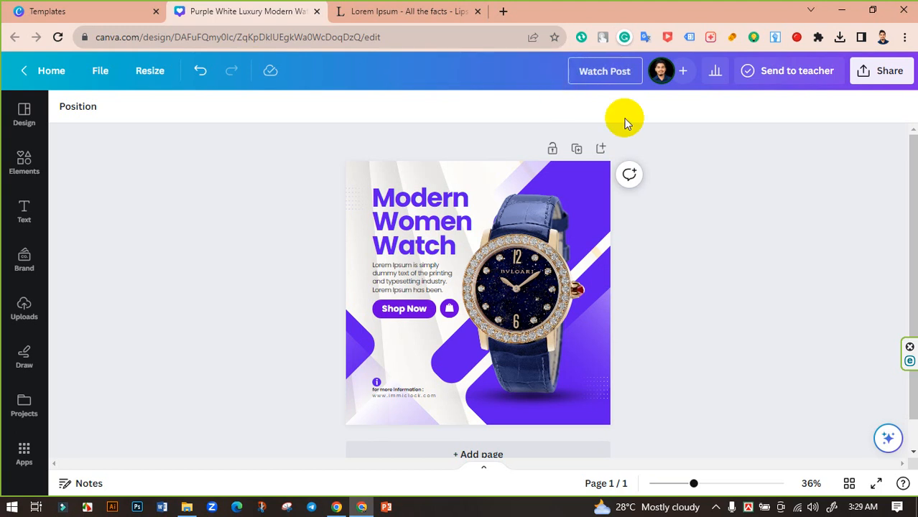
{"action": "left_click", "coordinate": [711, 142]}
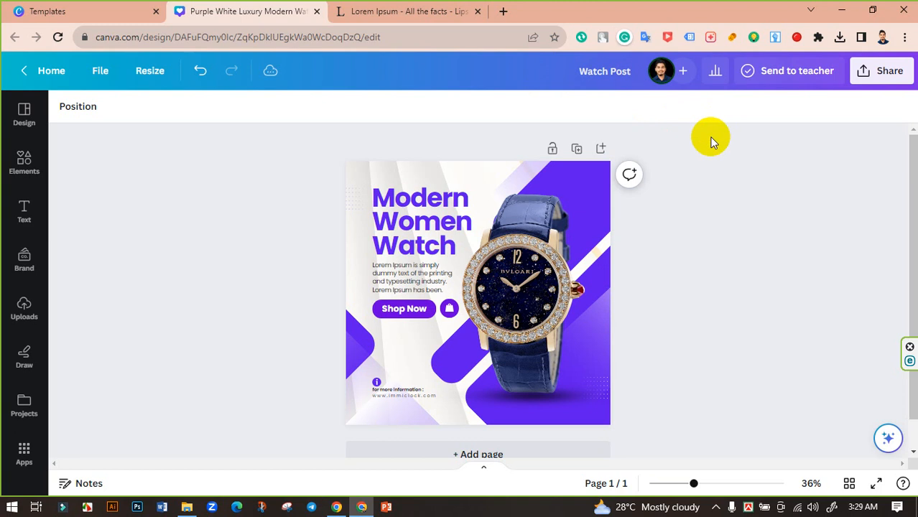
- Download the Watch Post design as a PNG at 1,080 × 1,080 px
{"action": "left_click", "coordinate": [892, 72]}
{"action": "scroll", "coordinate": [761, 309], "scroll_direction": "down", "scroll_amount": 1}
{"action": "left_click", "coordinate": [751, 336]}
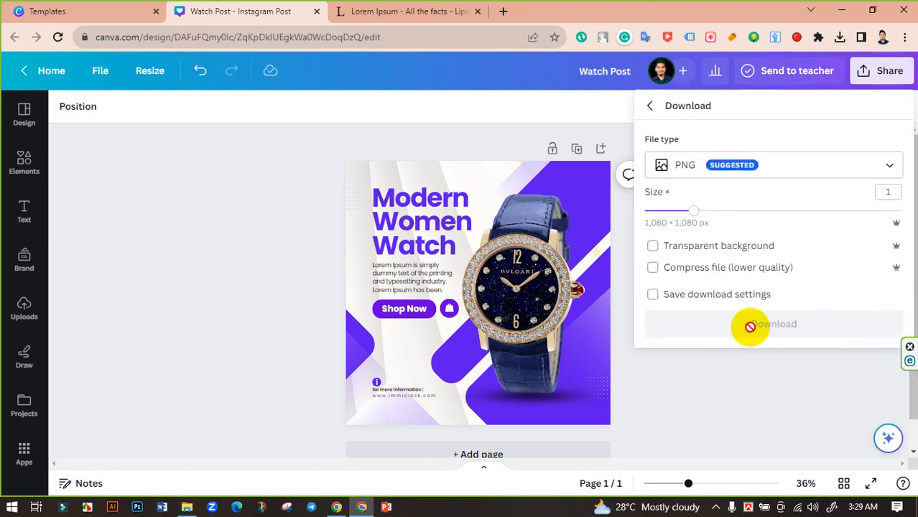
{"action": "left_click", "coordinate": [763, 323]}
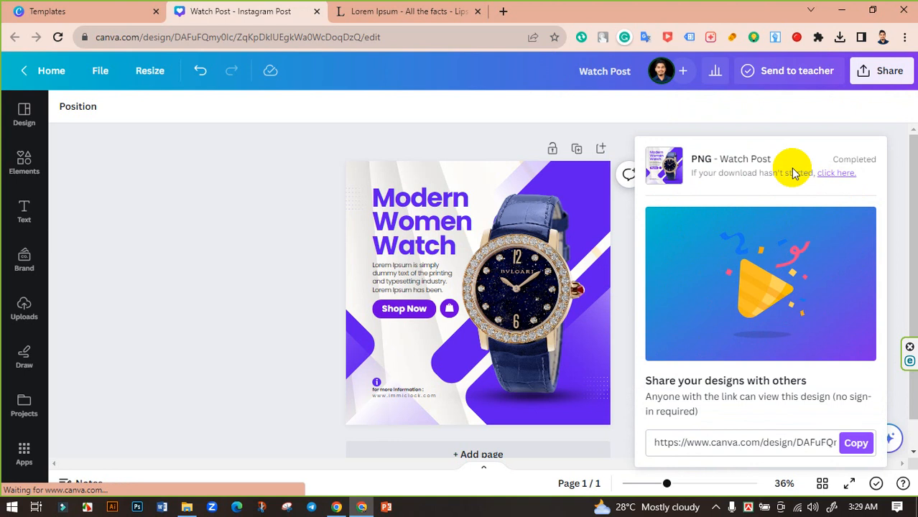
- Download the design again as a JPG with the quality set to 100
{"action": "left_click", "coordinate": [894, 73]}
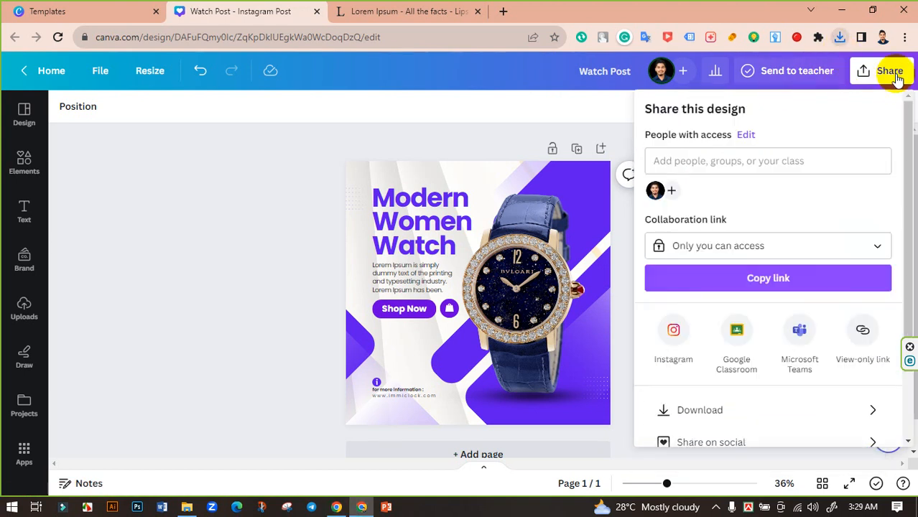
{"action": "left_click", "coordinate": [748, 411]}
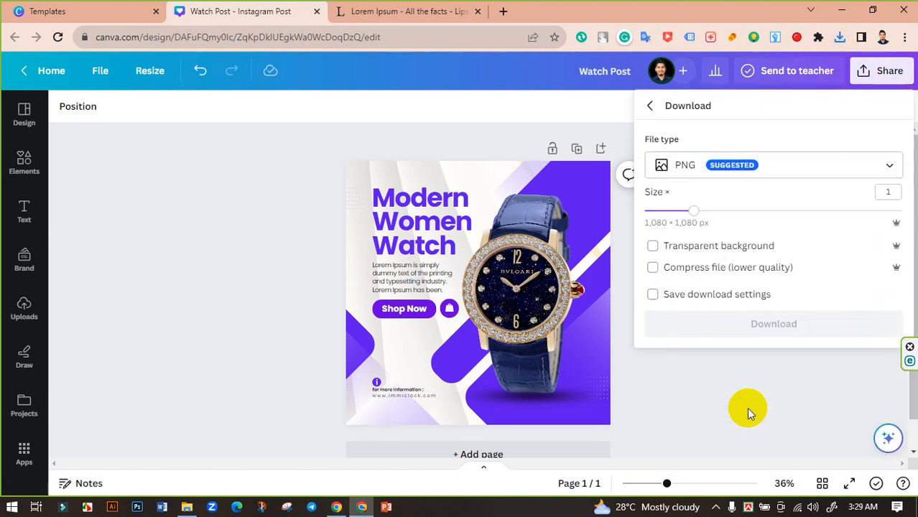
{"action": "left_click", "coordinate": [783, 164]}
{"action": "left_click", "coordinate": [729, 213]}
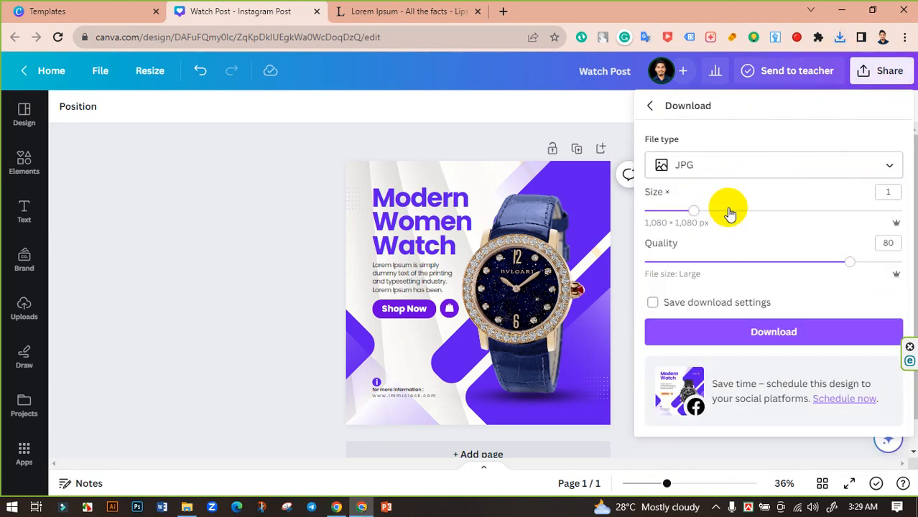
{"action": "left_click_drag", "start_coordinate": [847, 263], "coordinate": [902, 263]}
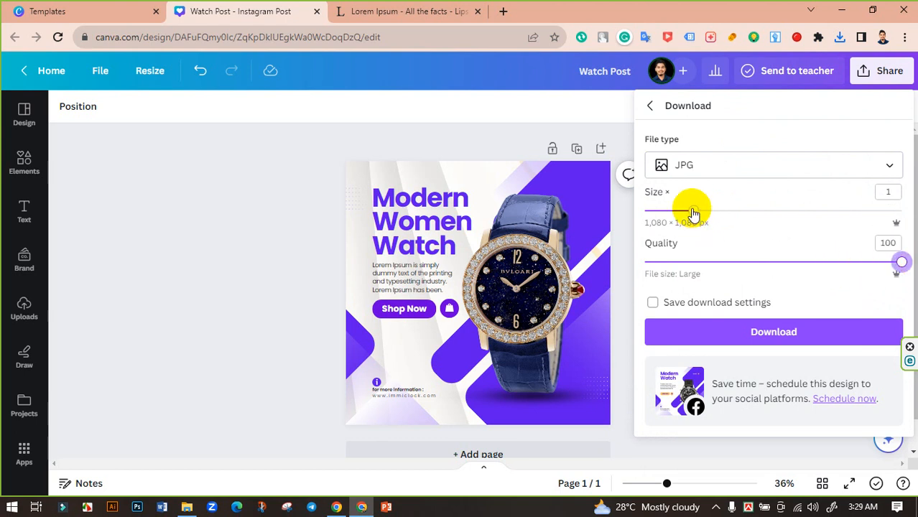
{"action": "left_click_drag", "start_coordinate": [693, 210], "coordinate": [750, 238]}
{"action": "left_click", "coordinate": [774, 332]}
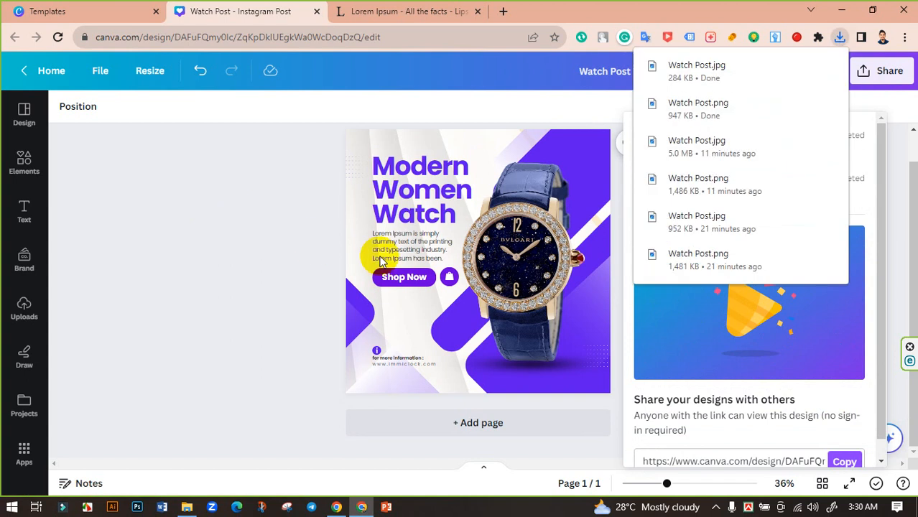
- Switch to File Explorer, open Watch Post.png from the Downloads folder and examine the exported image up close and as a whole
{"action": "left_click", "coordinate": [187, 506]}
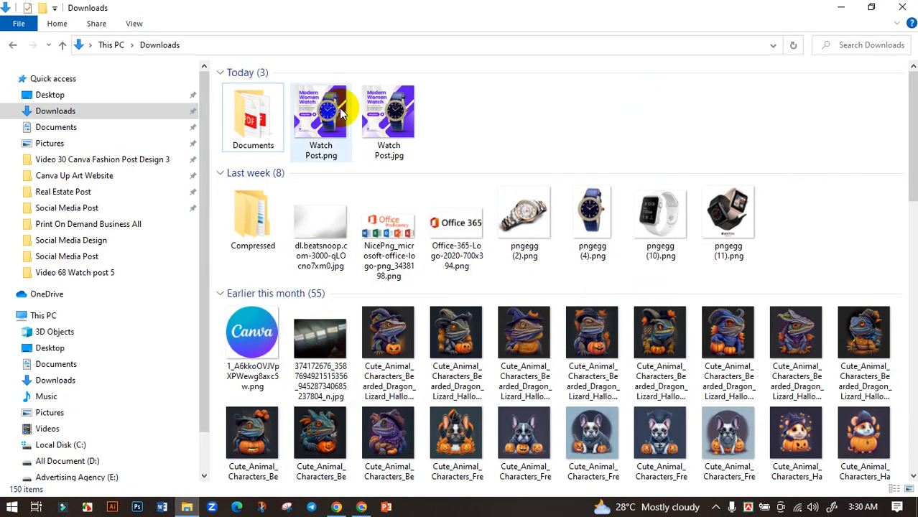
{"action": "double_click", "coordinate": [342, 112]}
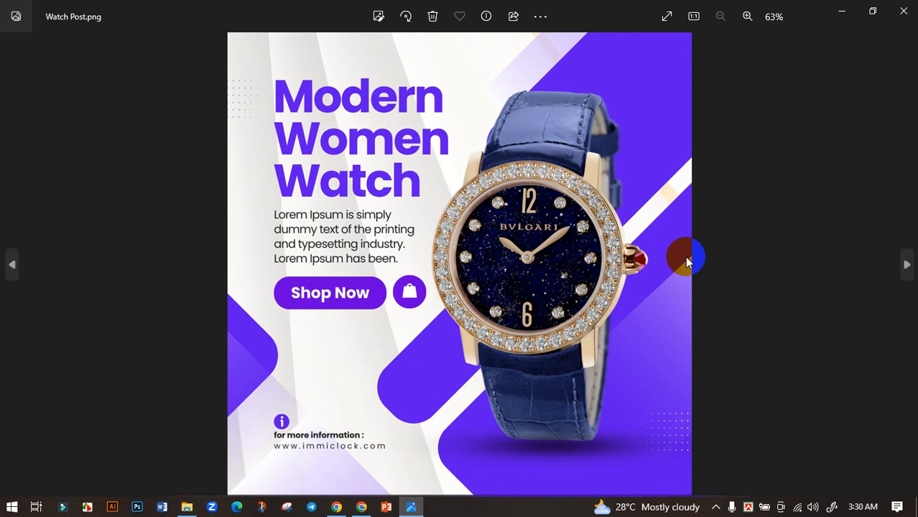
{"action": "scroll", "coordinate": [431, 267], "scroll_direction": "up", "scroll_amount": 2}
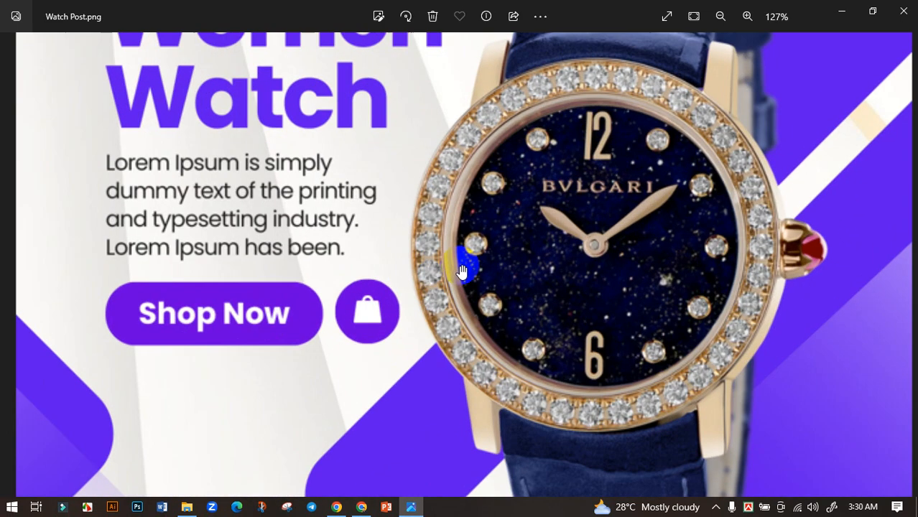
{"action": "scroll", "coordinate": [414, 268], "scroll_direction": "down", "scroll_amount": 2}
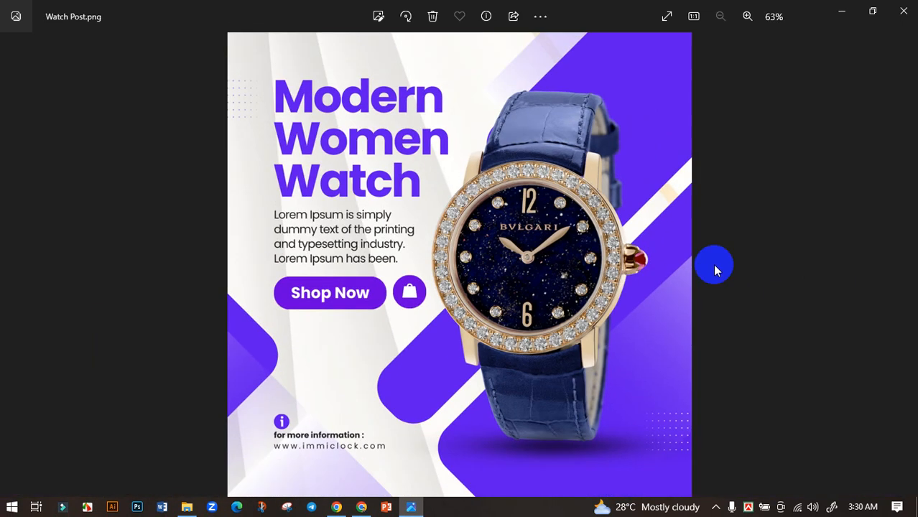